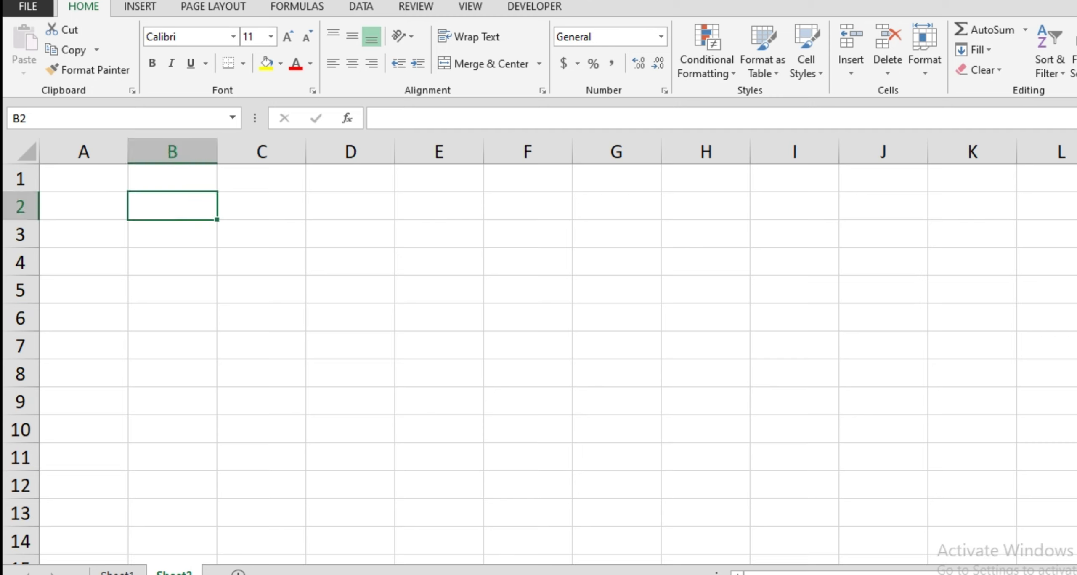
- Enter the headers Emloyee Name, Designation and Salary in B2:D2
{"action": "type", "text": "Emp"}
{"action": "key", "text": "BackSpace"}
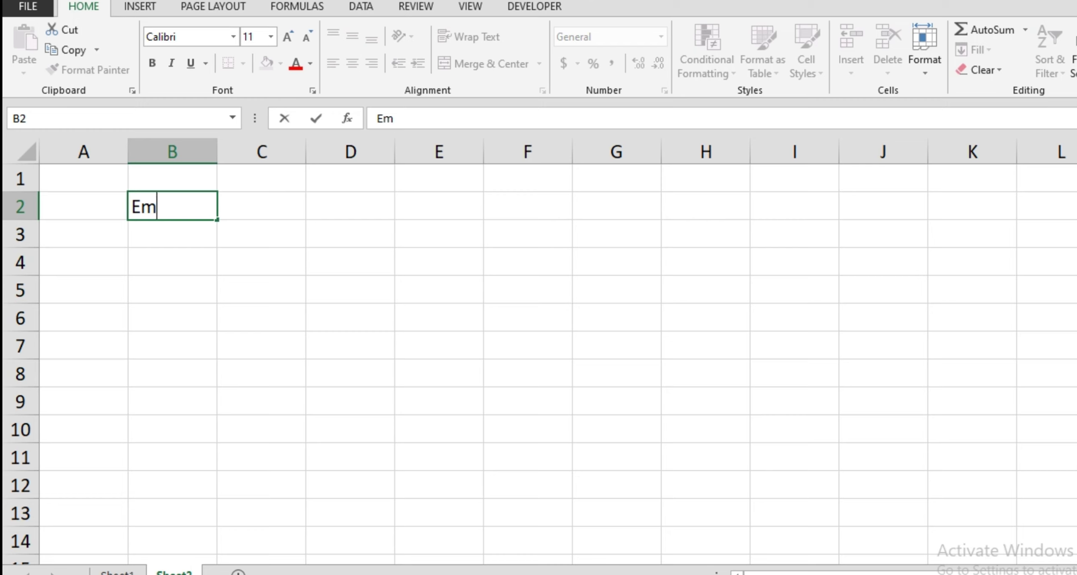
{"action": "type", "text": "loyee "}
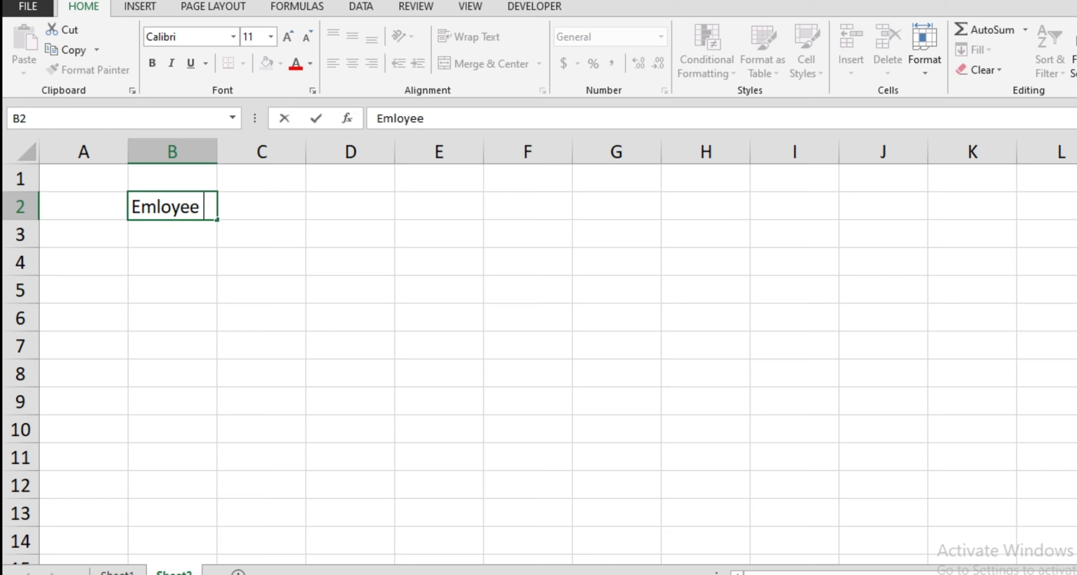
{"action": "type", "text": "Name"}
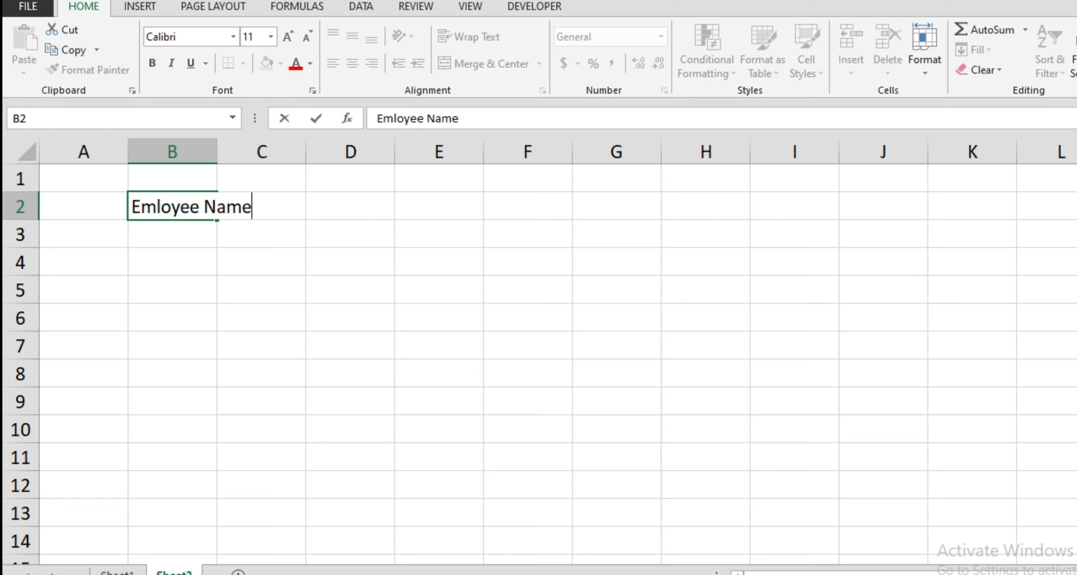
{"action": "key", "text": "Tab"}
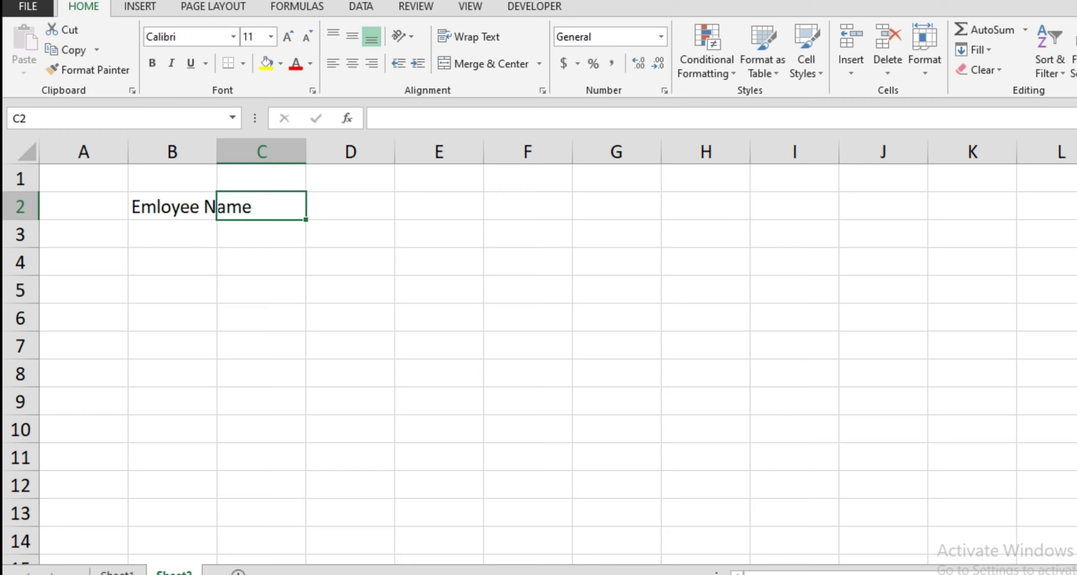
{"action": "type", "text": "Designa"}
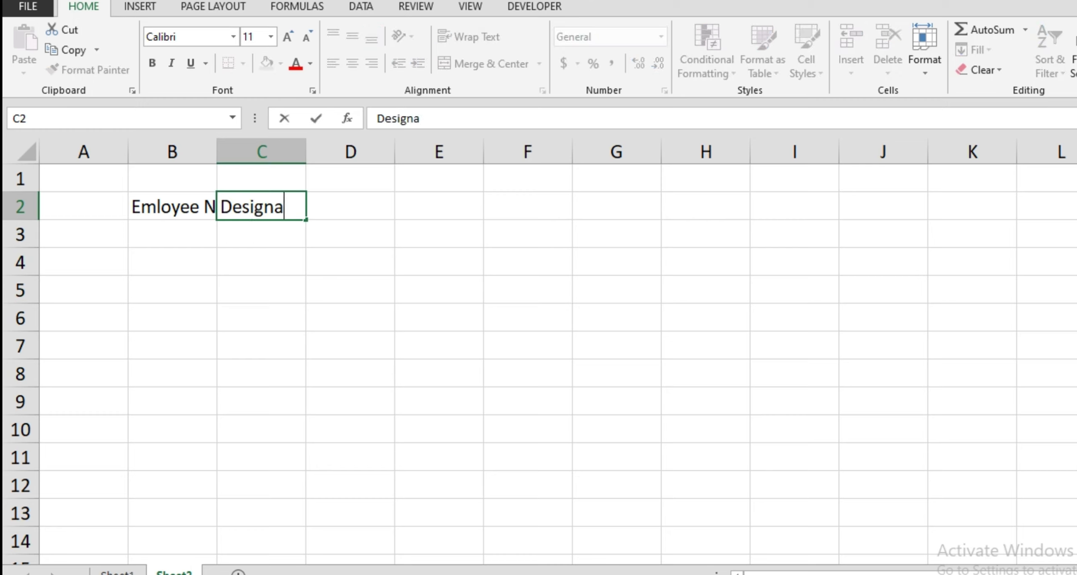
{"action": "type", "text": "tion"}
{"action": "key", "text": "ctrl+Return"}
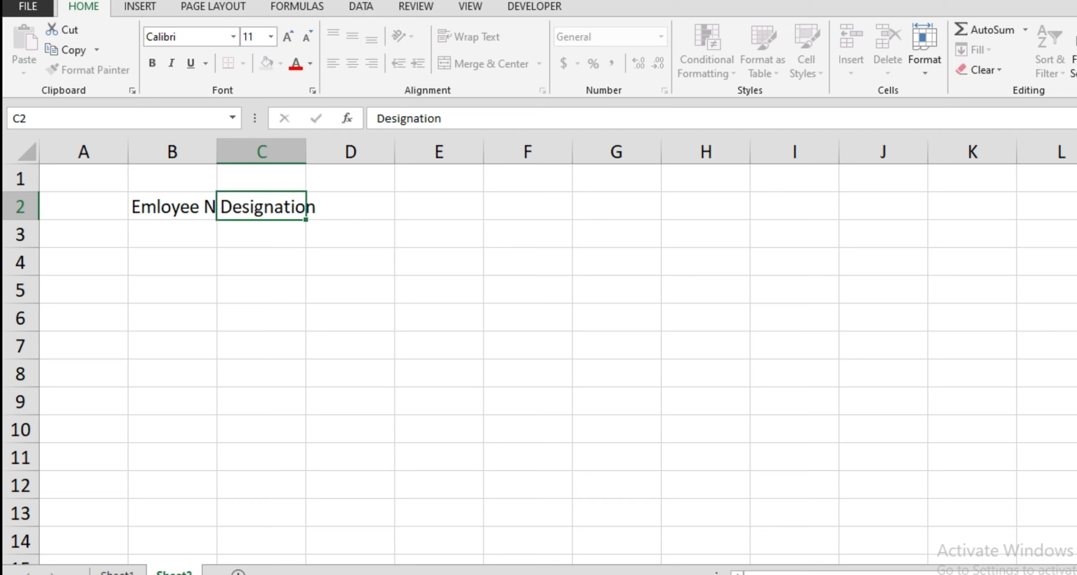
{"action": "key", "text": "Tab"}
{"action": "type", "text": "Sala"}
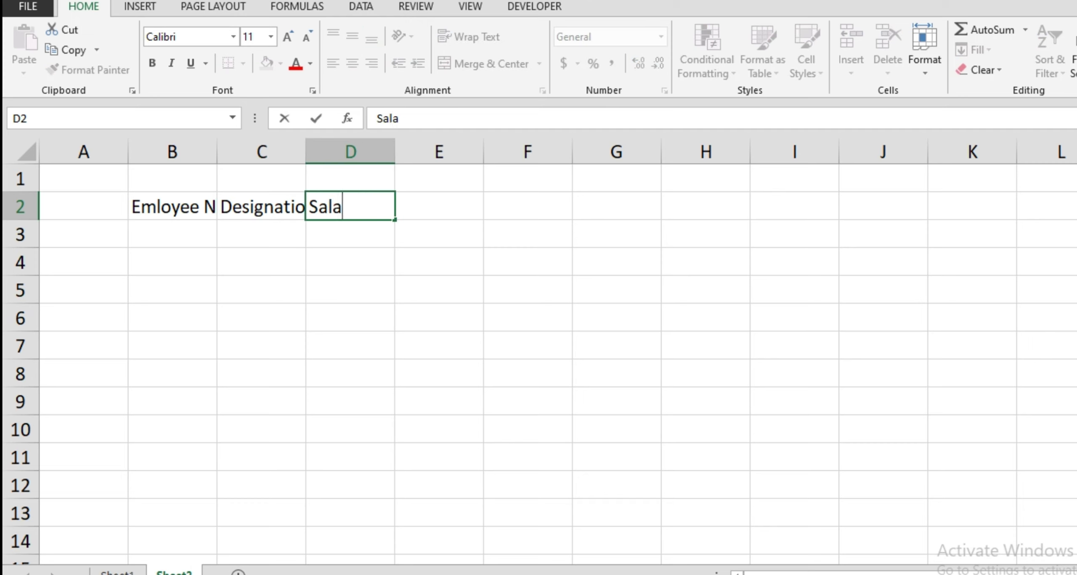
{"action": "type", "text": "ry"}
{"action": "key", "text": "Tab"}
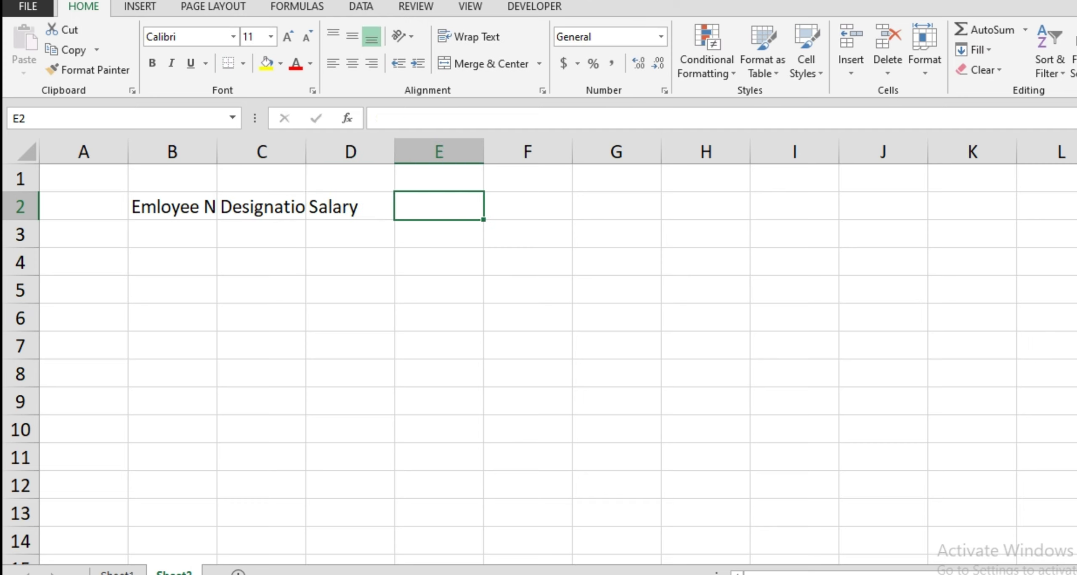
- Enter the headers Daily Salary, Weekly Salary, Hourly Salary and Yearly Salary in E2:H2
{"action": "type", "text": "Dail"}
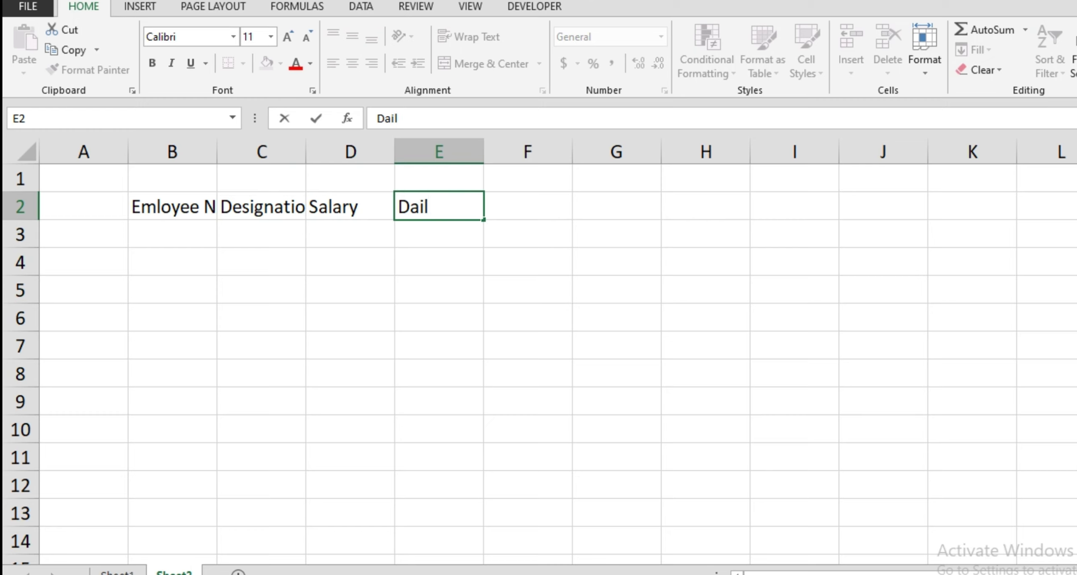
{"action": "type", "text": "y"}
{"action": "type", "text": " Sala"}
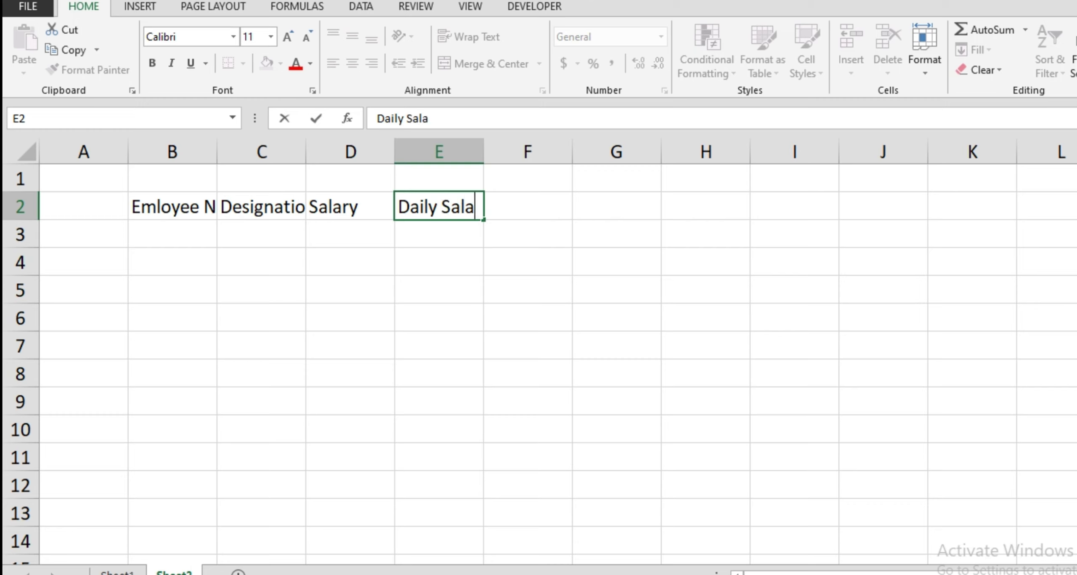
{"action": "type", "text": "ry"}
{"action": "key", "text": "Tab"}
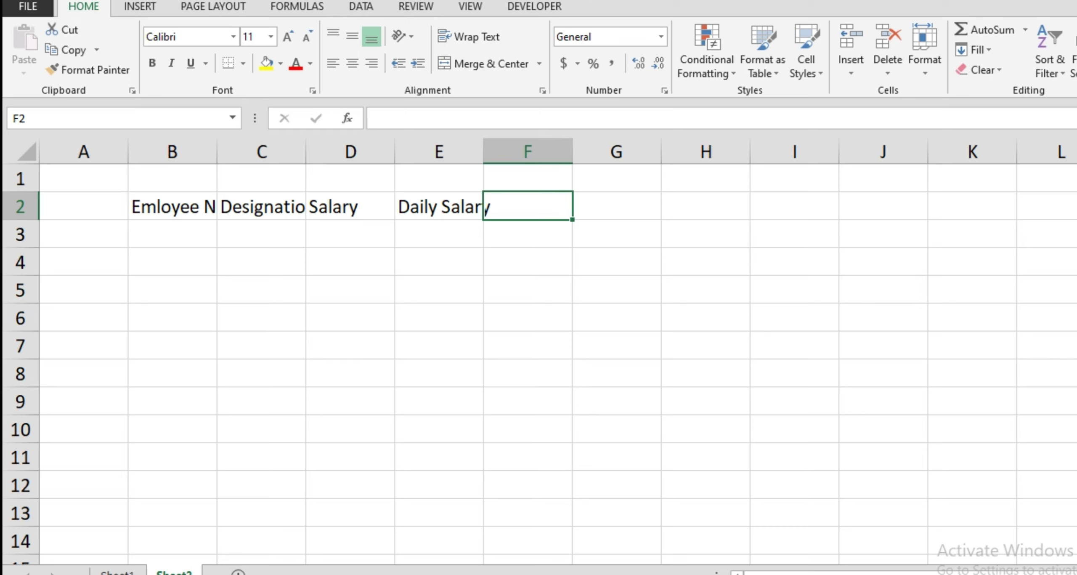
{"action": "type", "text": "Weekly "}
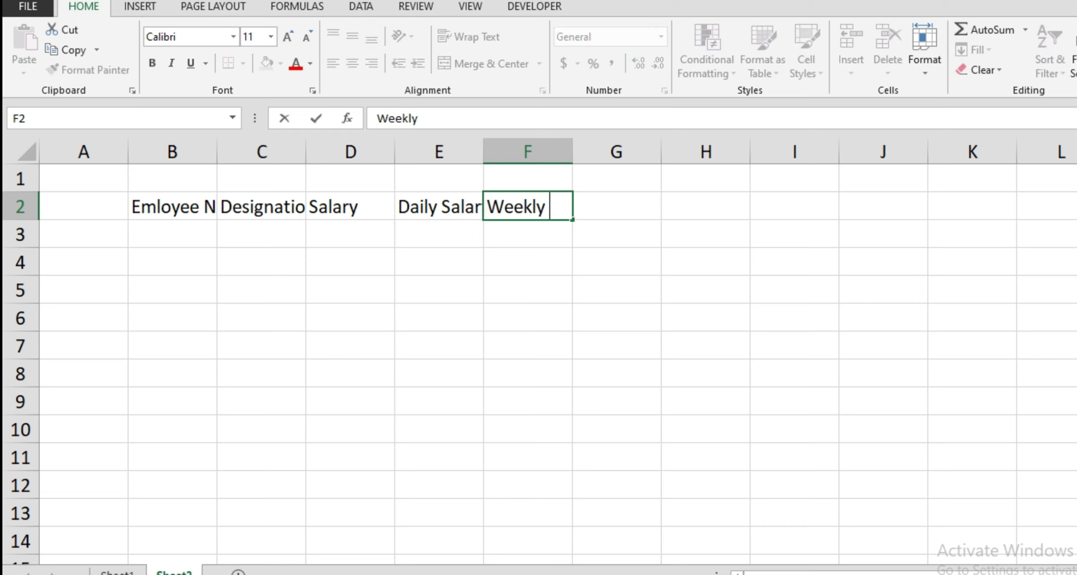
{"action": "type", "text": "Salary"}
{"action": "key", "text": "Tab"}
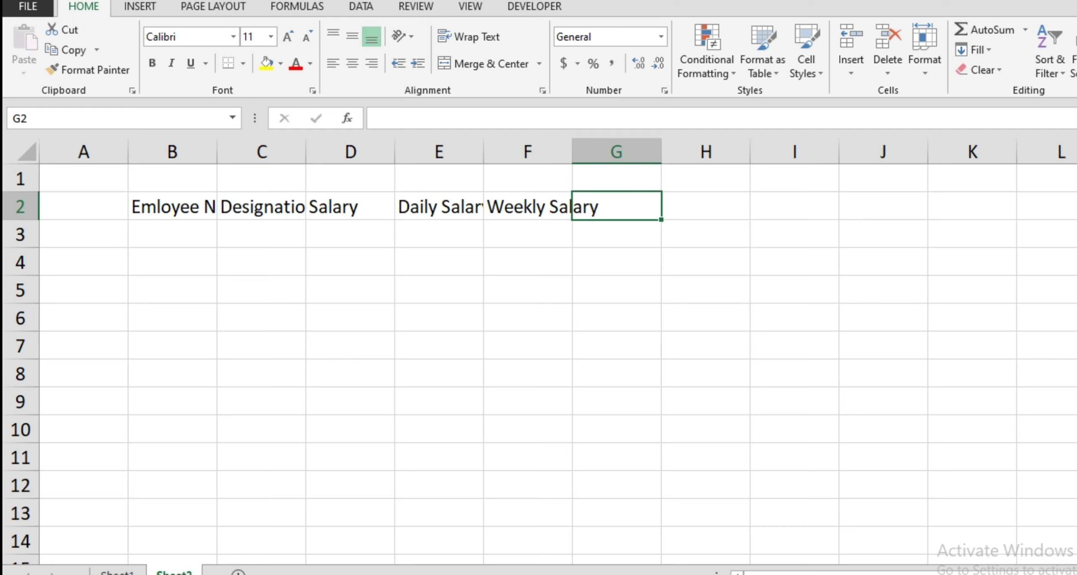
{"action": "type", "text": "Hour"}
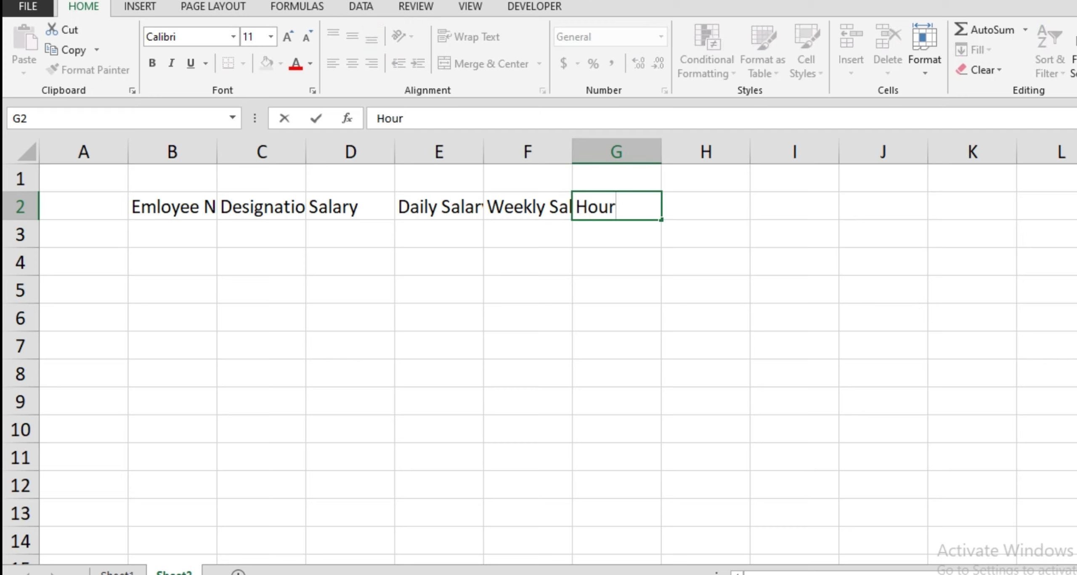
{"action": "type", "text": "ly Sa"}
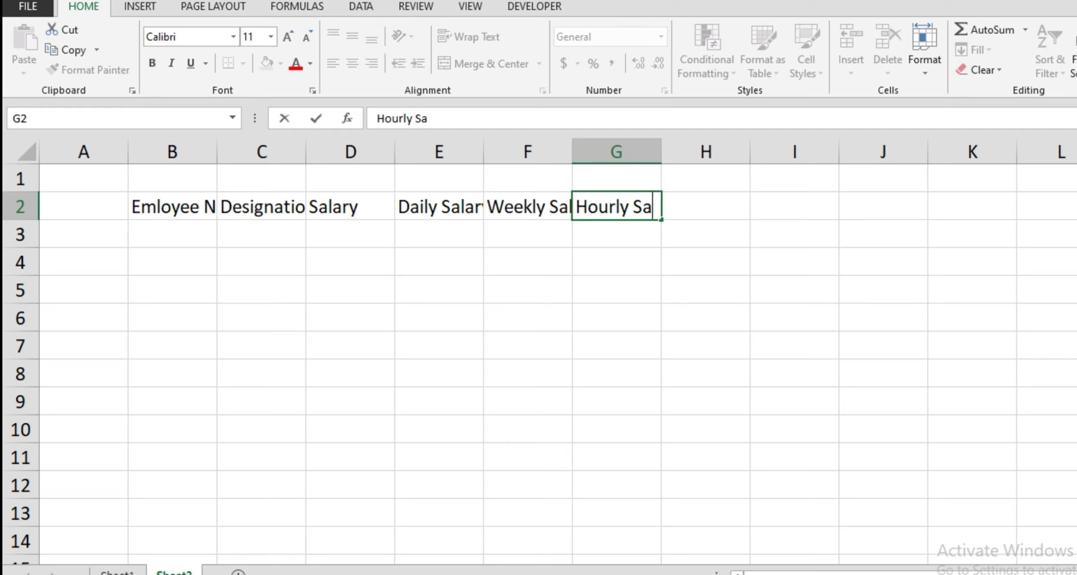
{"action": "type", "text": "lary"}
{"action": "key", "text": "Tab"}
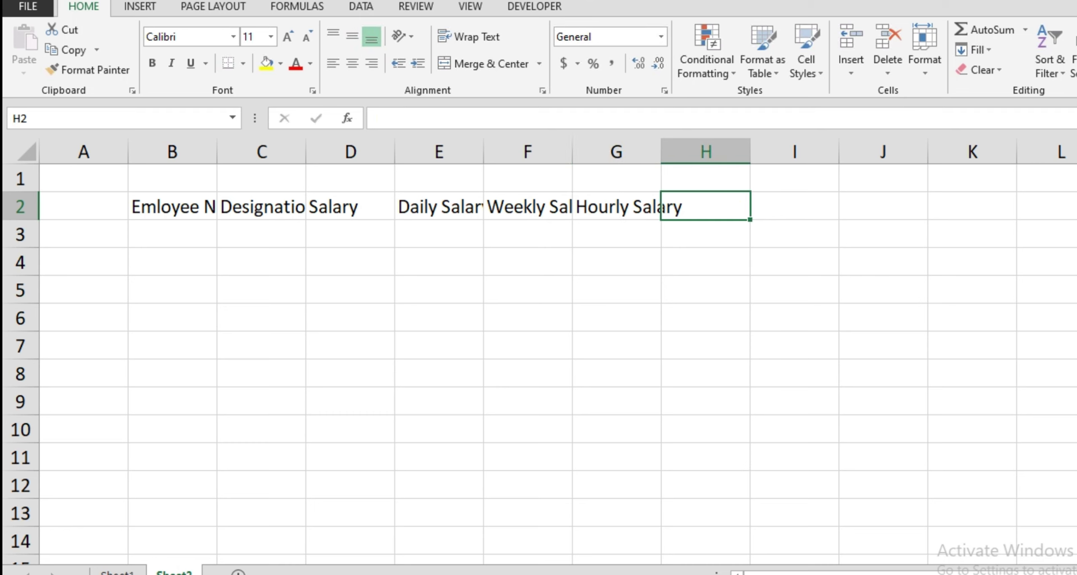
{"action": "type", "text": "Y"}
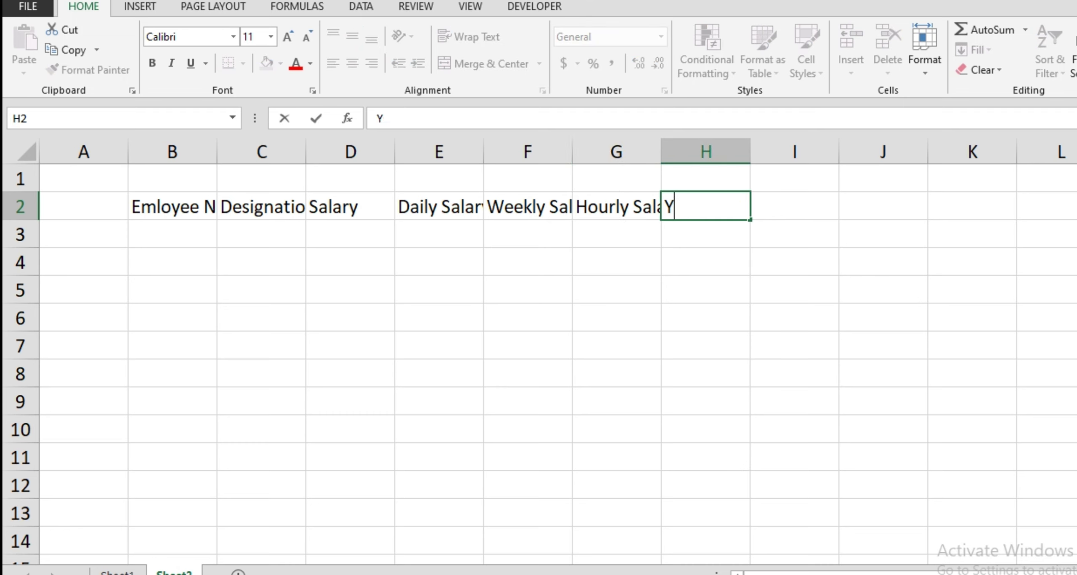
{"action": "type", "text": "early "}
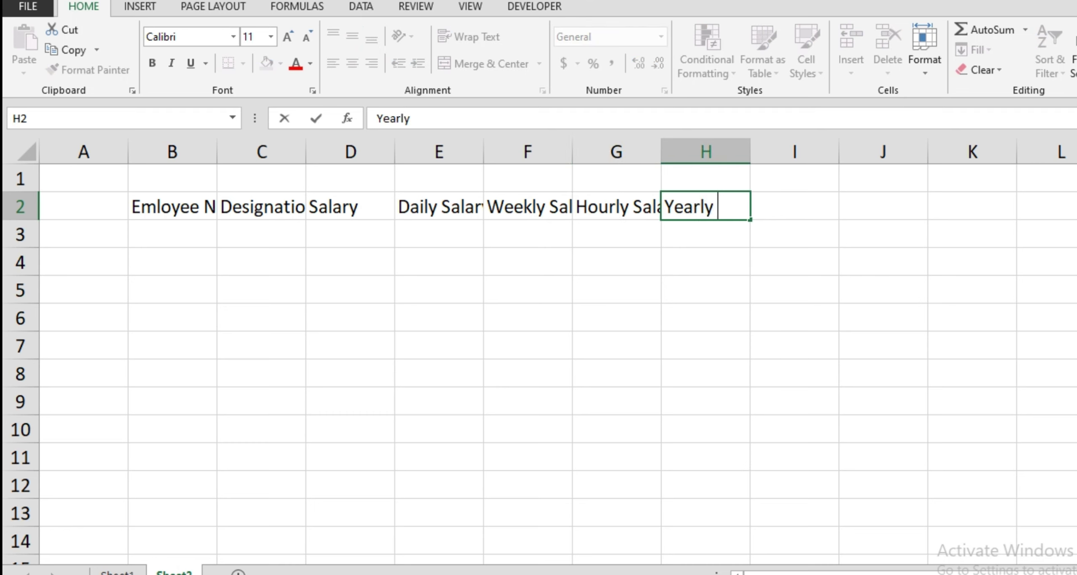
{"action": "type", "text": "Salary"}
{"action": "key", "text": "Return"}
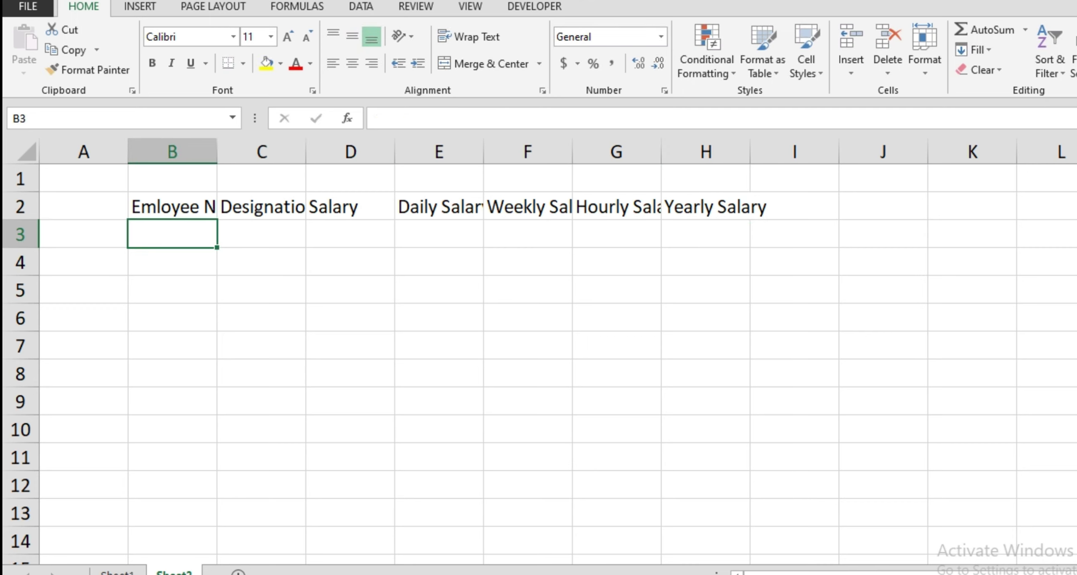
- Widen columns B, E, F, G and H to fit their headers
{"action": "left_click_drag", "start_coordinate": [216, 151], "coordinate": [269, 151]}
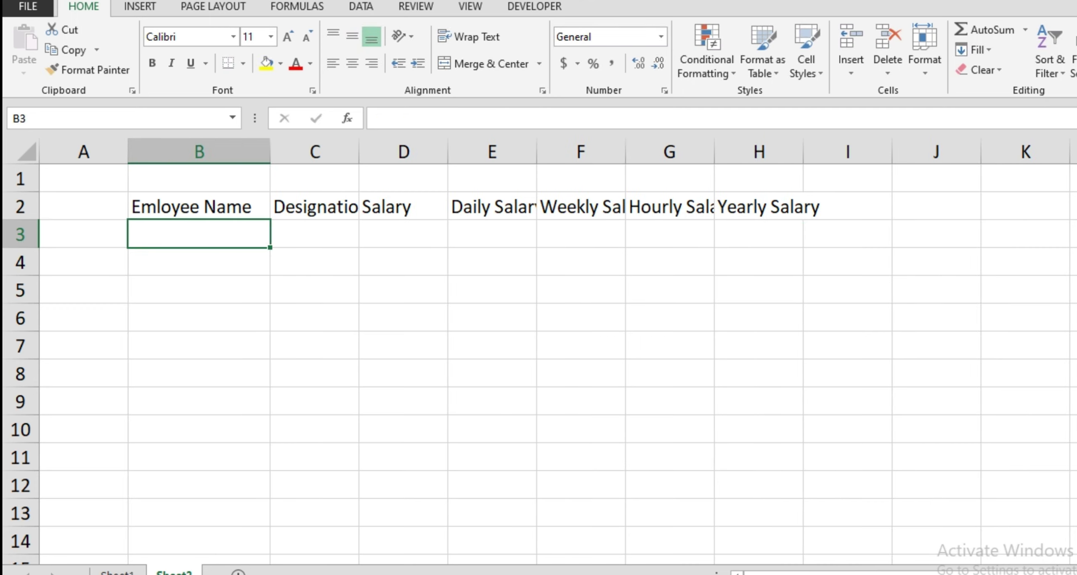
{"action": "left_click_drag", "start_coordinate": [537, 151], "coordinate": [556, 152]}
{"action": "left_click_drag", "start_coordinate": [625, 151], "coordinate": [689, 152]}
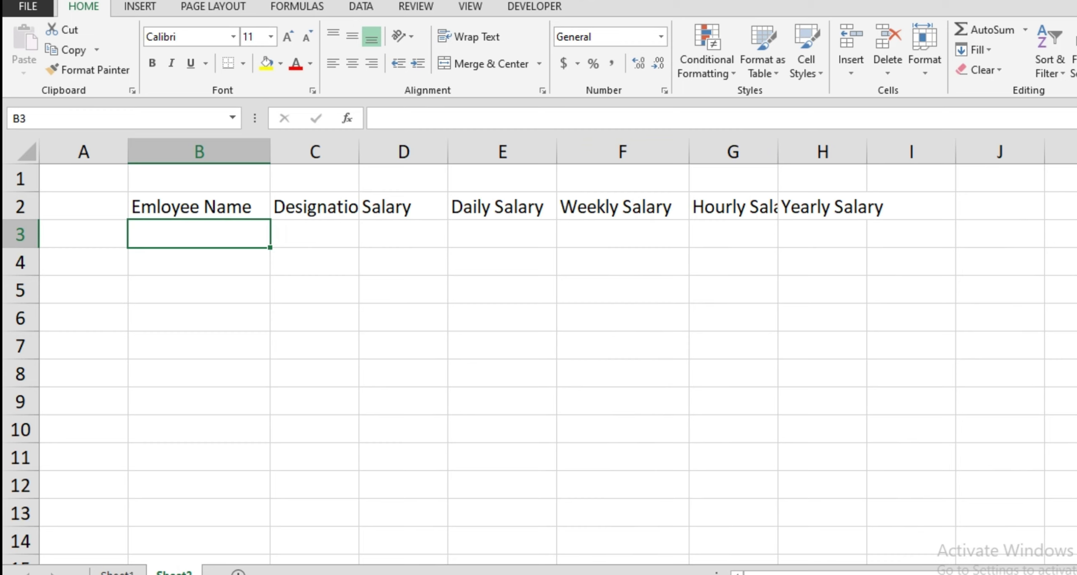
{"action": "left_click_drag", "start_coordinate": [778, 151], "coordinate": [812, 152]}
{"action": "left_click_drag", "start_coordinate": [901, 152], "coordinate": [931, 152]}
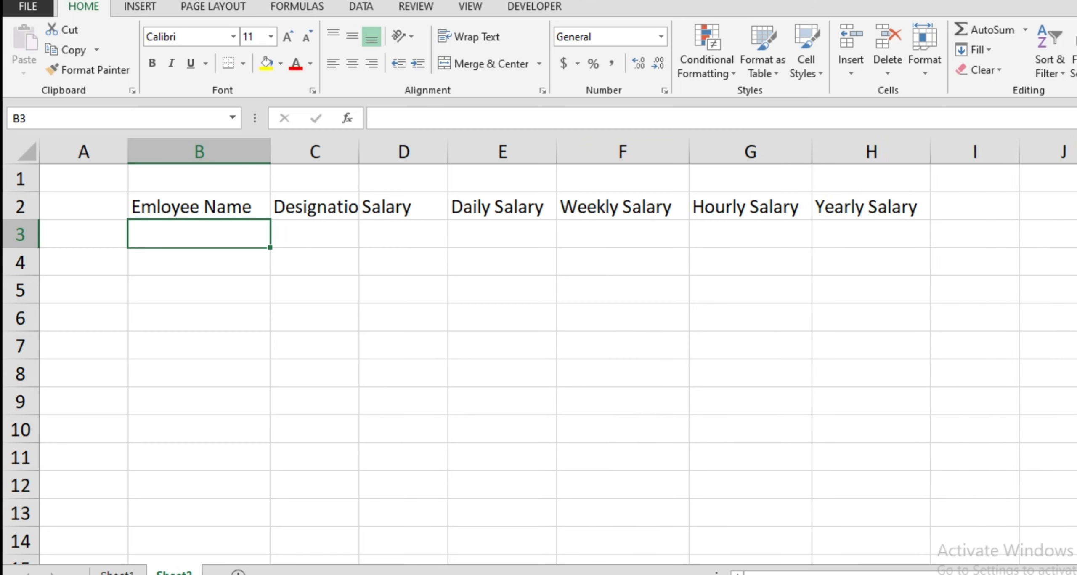
- Apply All Borders to the table range B2:H9
{"action": "left_click_drag", "start_coordinate": [198, 206], "coordinate": [871, 401]}
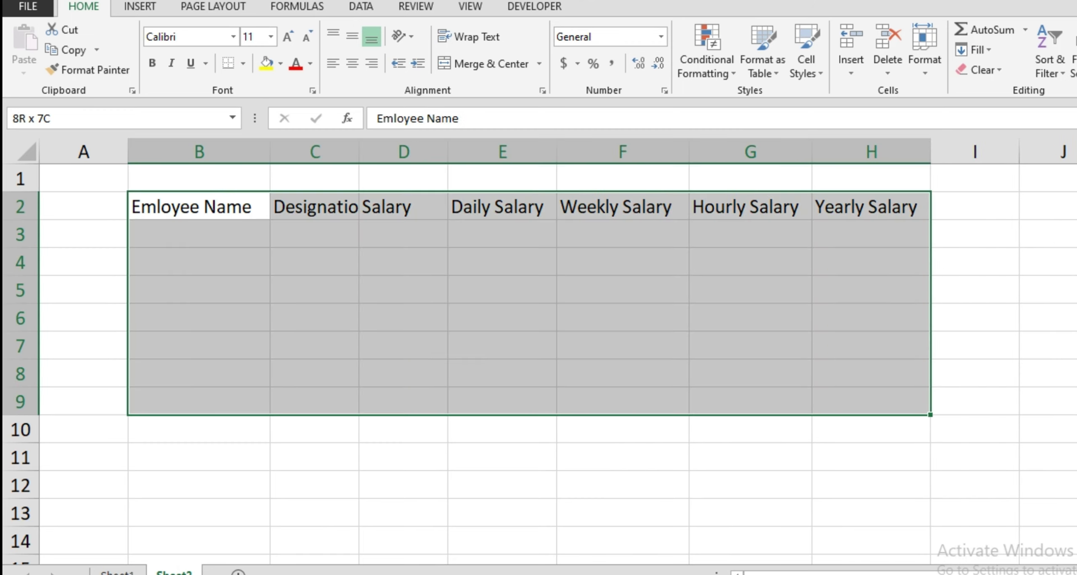
{"action": "left_click", "coordinate": [243, 63]}
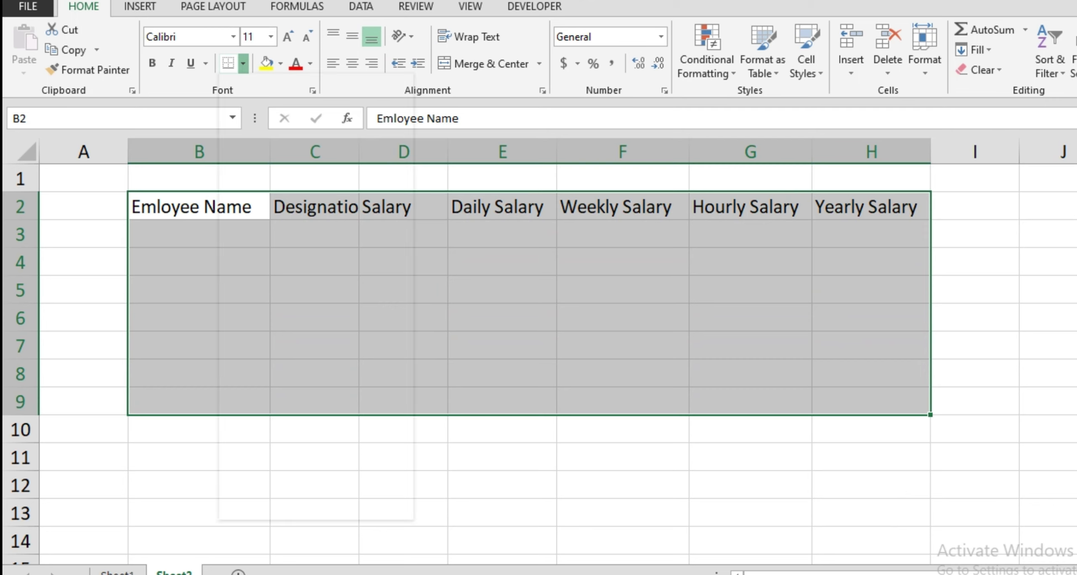
{"action": "left_click", "coordinate": [274, 212]}
- Make header row B2:H2 bold with yellow fill and autofit column C
{"action": "left_click_drag", "start_coordinate": [198, 206], "coordinate": [917, 206]}
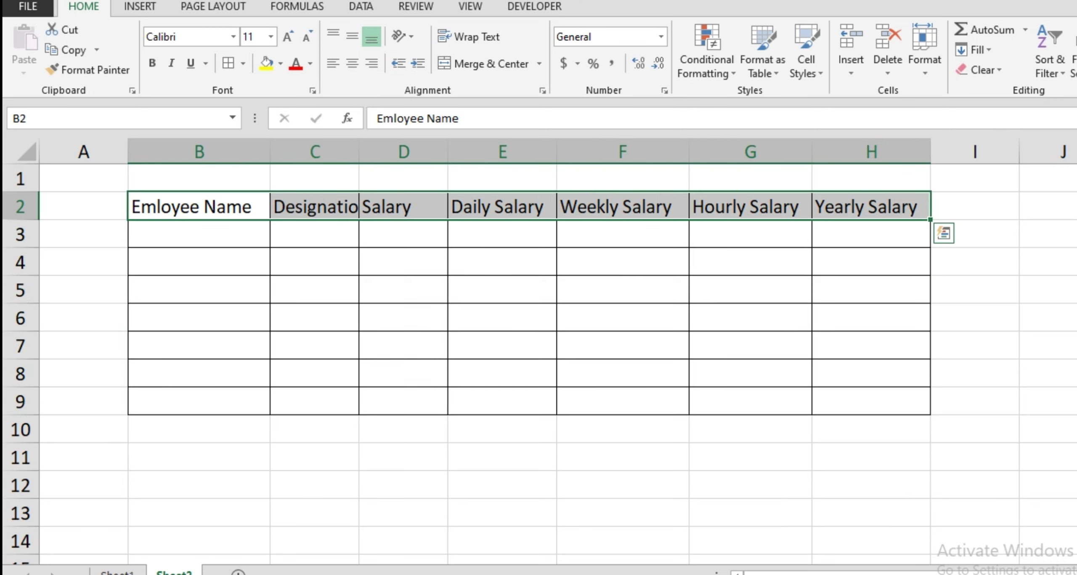
{"action": "left_click", "coordinate": [153, 64]}
{"action": "left_click", "coordinate": [267, 63]}
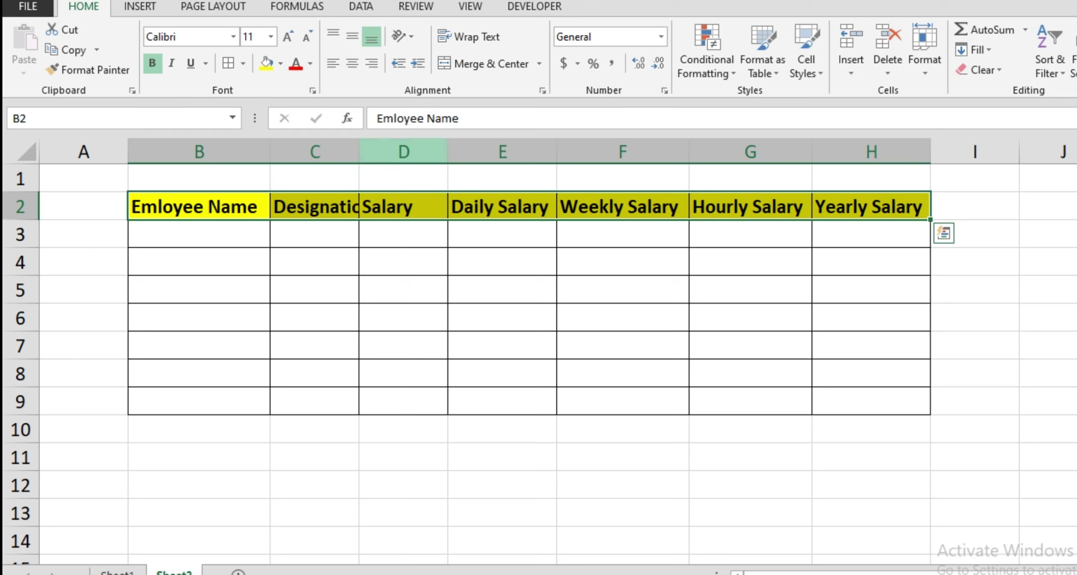
{"action": "double_click", "coordinate": [359, 151]}
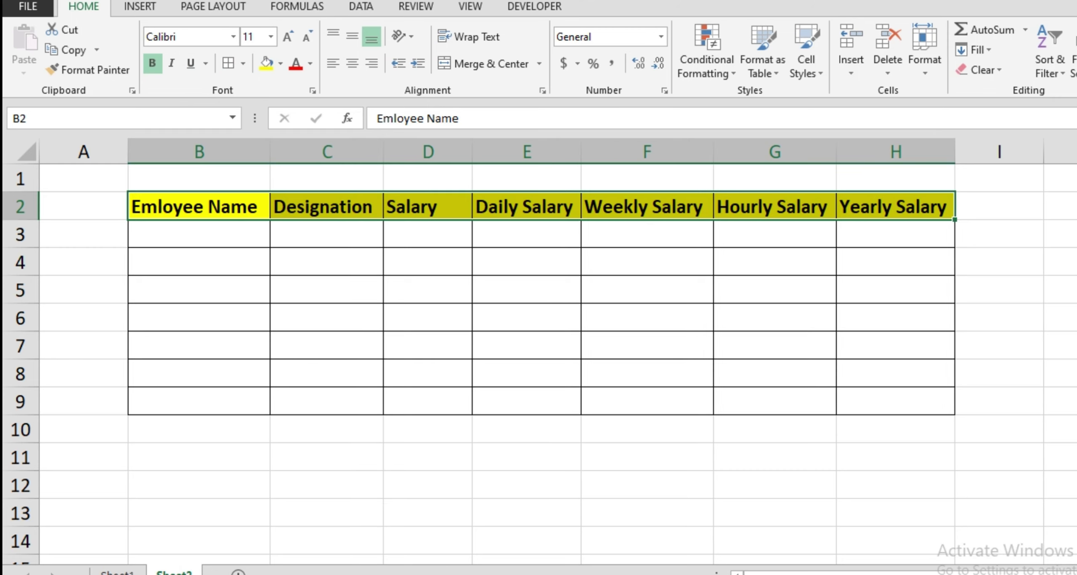
{"action": "left_click", "coordinate": [198, 234]}
- Enter the first four employee names in B3:B6
{"action": "type", "text": "Sal"}
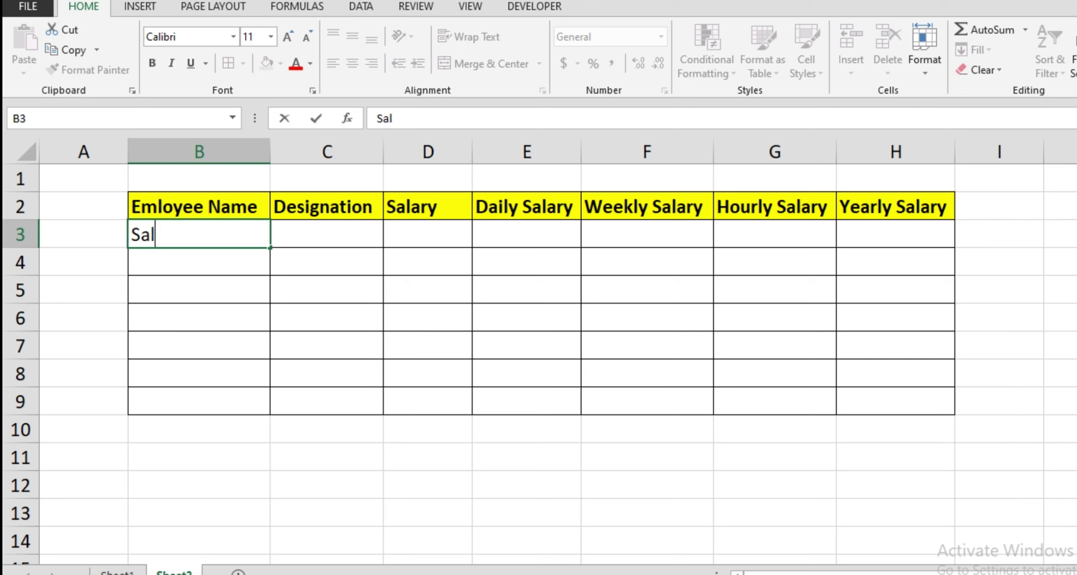
{"action": "type", "text": "man"}
{"action": "key", "text": "Return"}
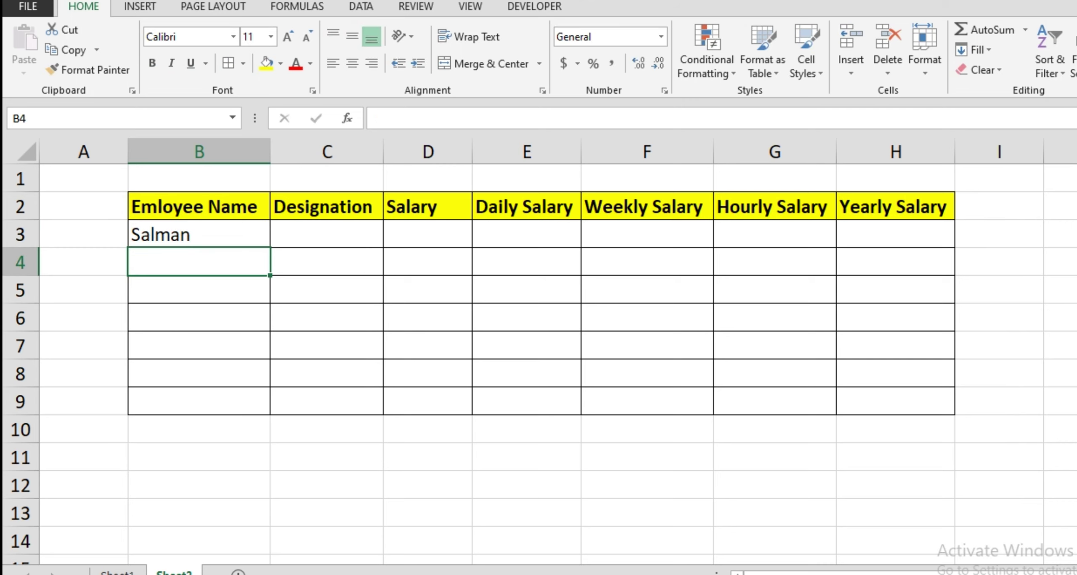
{"action": "type", "text": "Ahmed"}
{"action": "key", "text": "Return"}
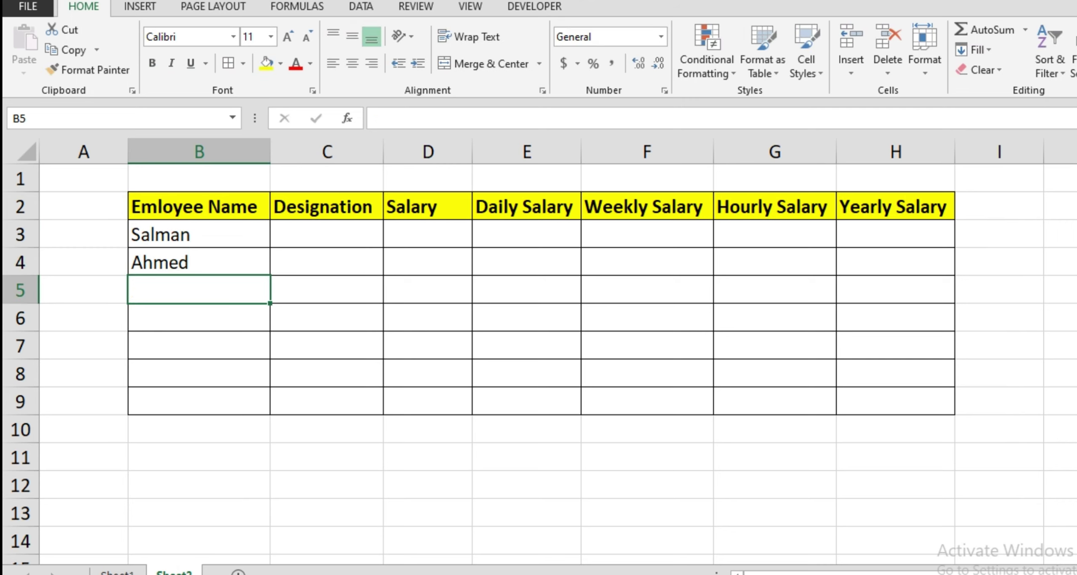
{"action": "type", "text": "Fahad"}
{"action": "key", "text": "Return"}
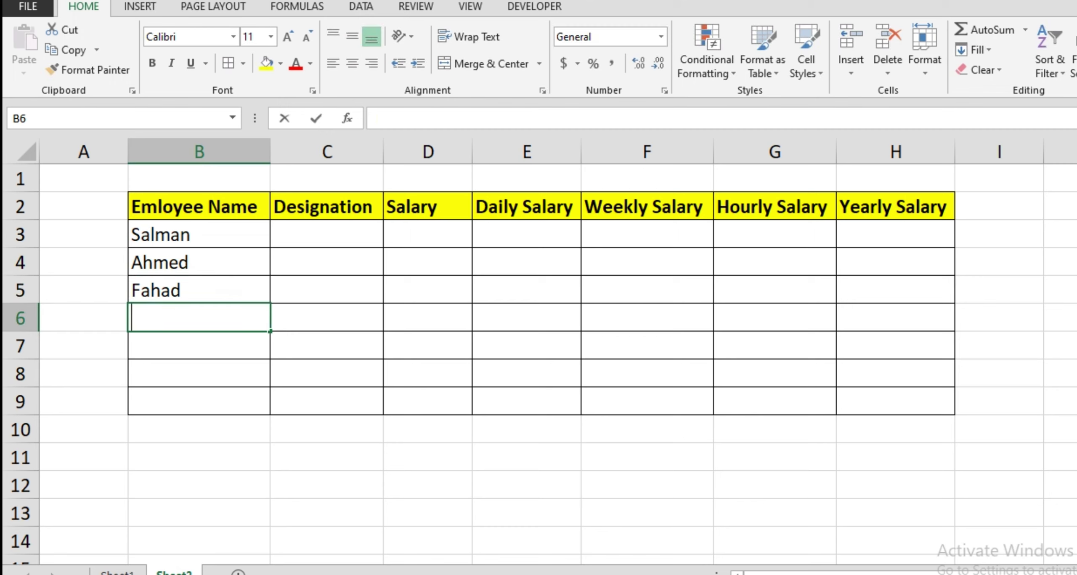
{"action": "type", "text": "Danish"}
{"action": "key", "text": "Return"}
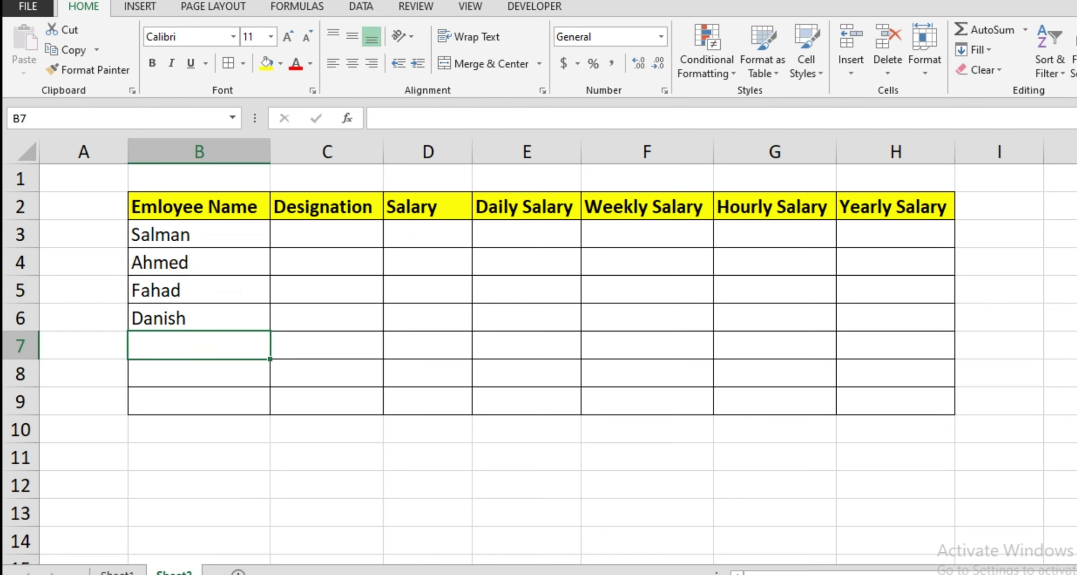
- Enter the remaining three employee names in B7:B9
{"action": "type", "text": "Noman"}
{"action": "key", "text": "Return"}
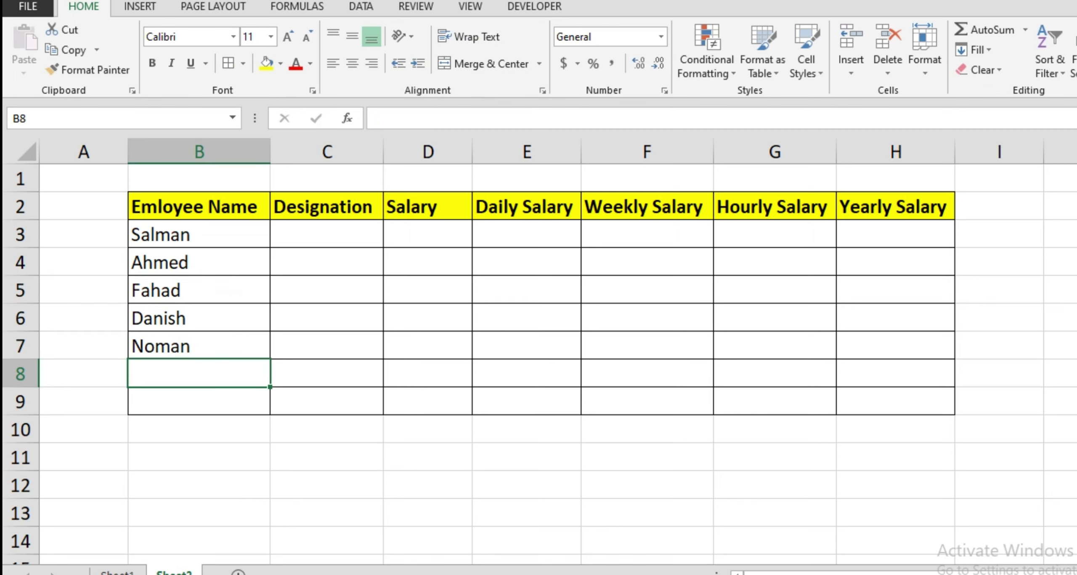
{"action": "type", "text": "Asad"}
{"action": "key", "text": "Return"}
{"action": "type", "text": "Im"}
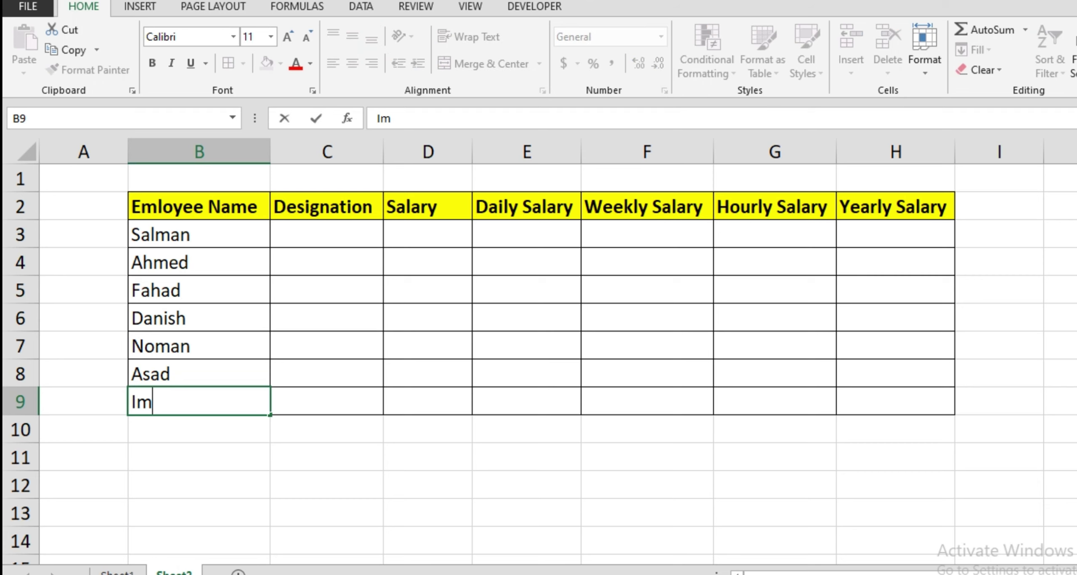
{"action": "type", "text": "ran"}
{"action": "key", "text": "Return"}
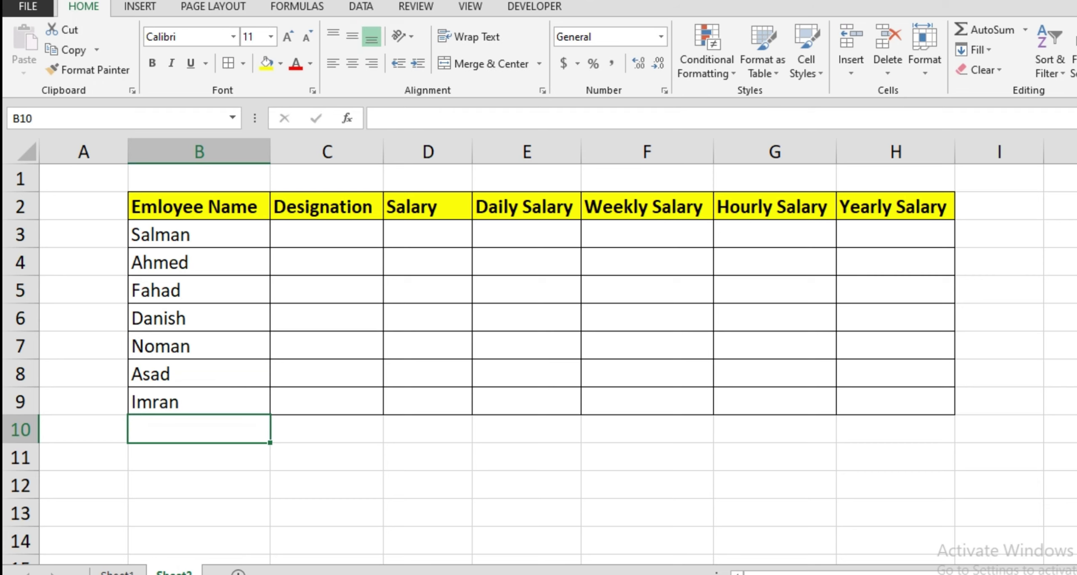
{"action": "left_click", "coordinate": [326, 234]}
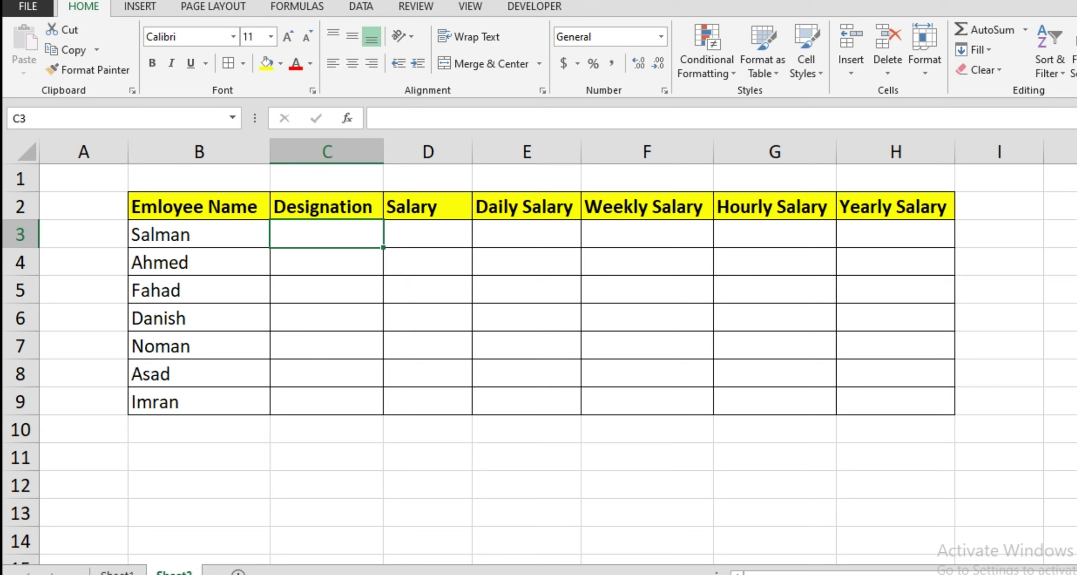
- Enter Incharge in C3 and fill it down to C9
{"action": "type", "text": "Incharge"}
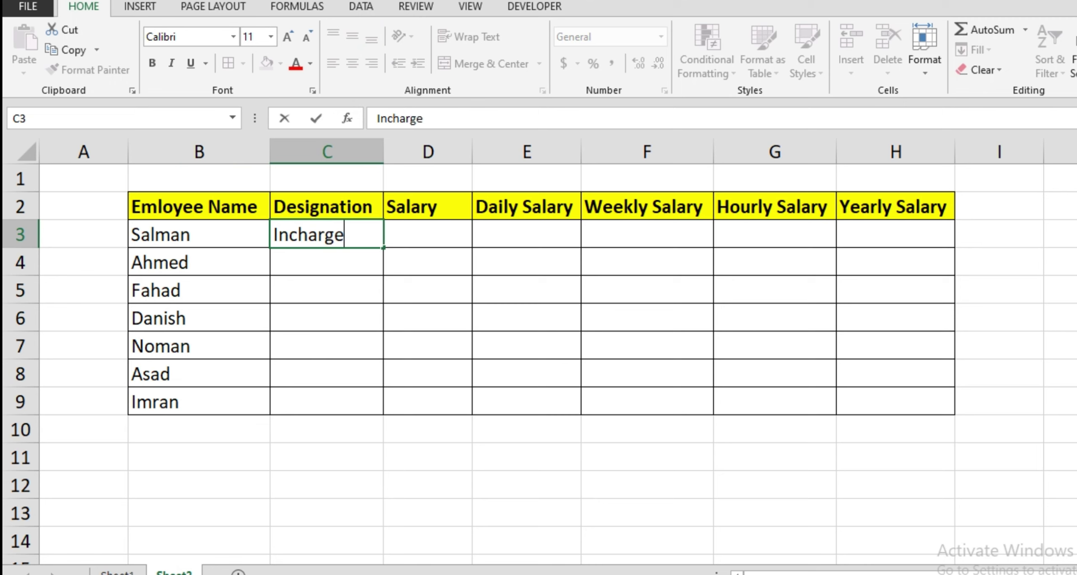
{"action": "key", "text": "Return"}
{"action": "left_click", "coordinate": [326, 234]}
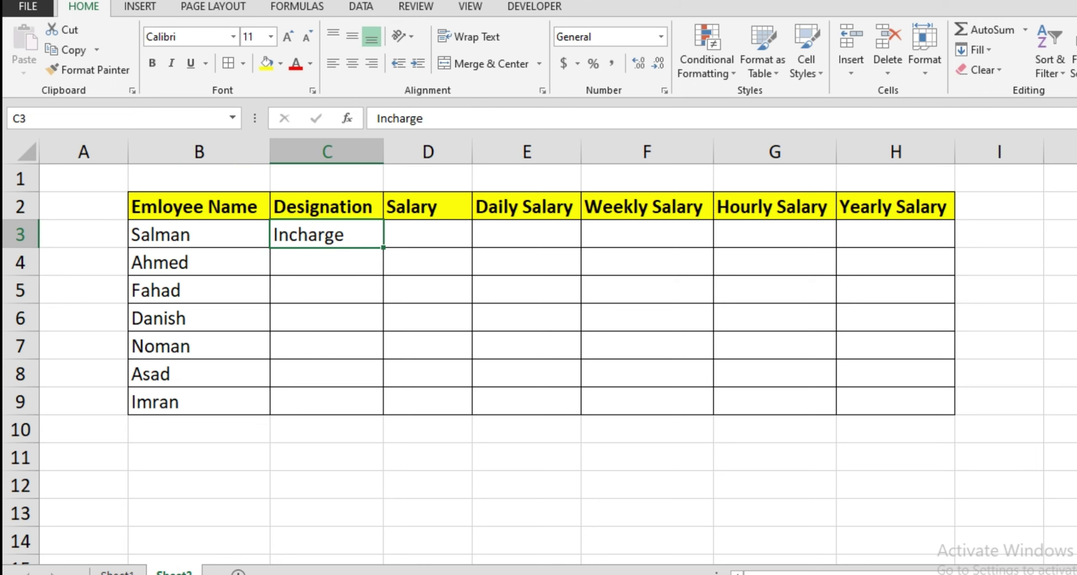
{"action": "left_click_drag", "start_coordinate": [383, 247], "coordinate": [385, 404]}
- Enter salary 40000 in D3 and apply Comma Style to D3:D9
{"action": "left_click", "coordinate": [427, 234]}
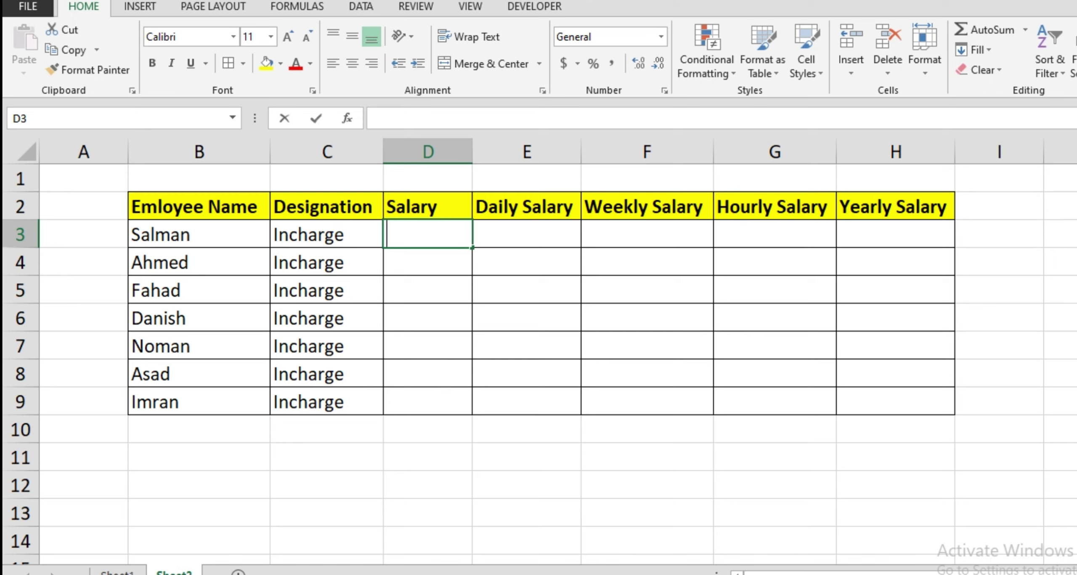
{"action": "type", "text": "40000"}
{"action": "key", "text": "Return"}
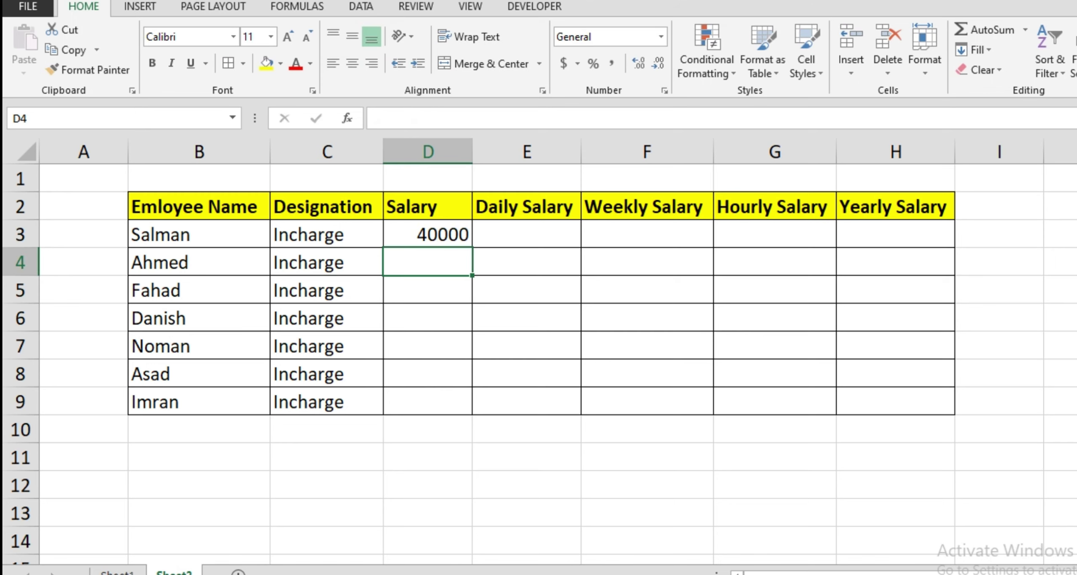
{"action": "left_click_drag", "start_coordinate": [427, 233], "coordinate": [427, 402]}
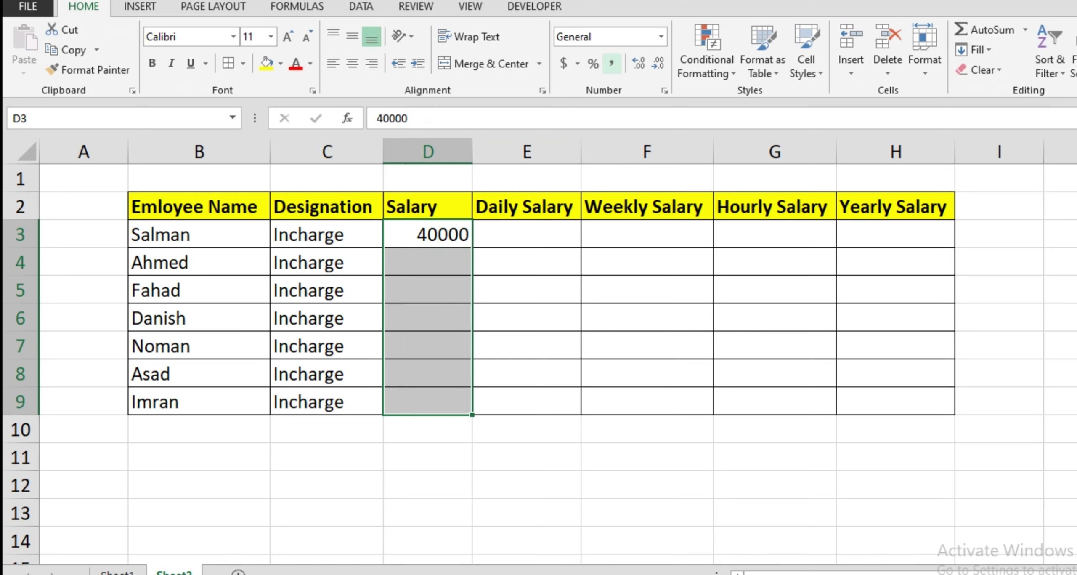
{"action": "left_click", "coordinate": [611, 63]}
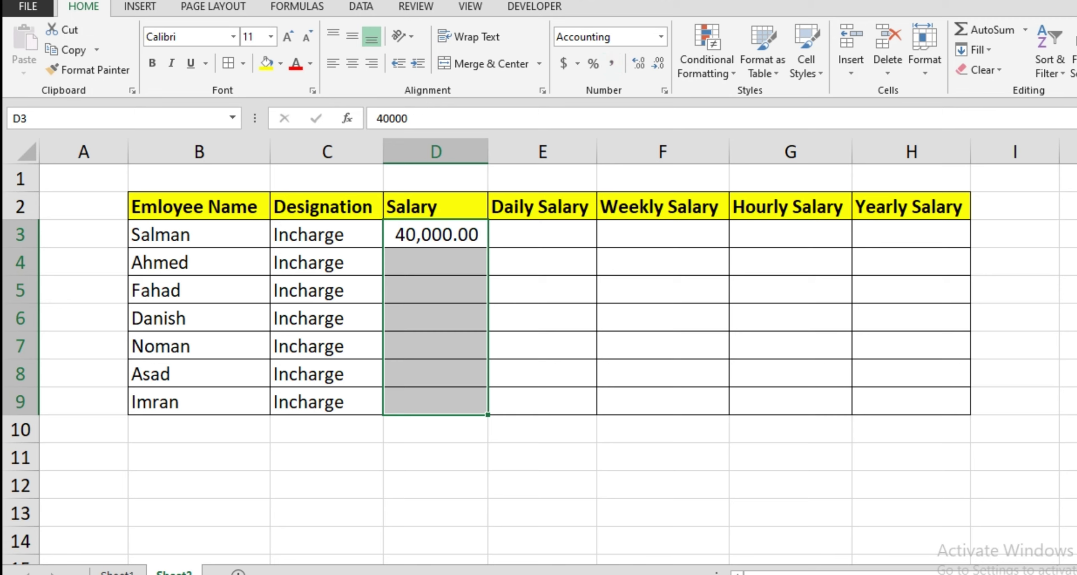
- Enter salaries 50,000, 65,000 and 35,000 in D4:D6
{"action": "left_click", "coordinate": [435, 262]}
{"action": "type", "text": "5000"}
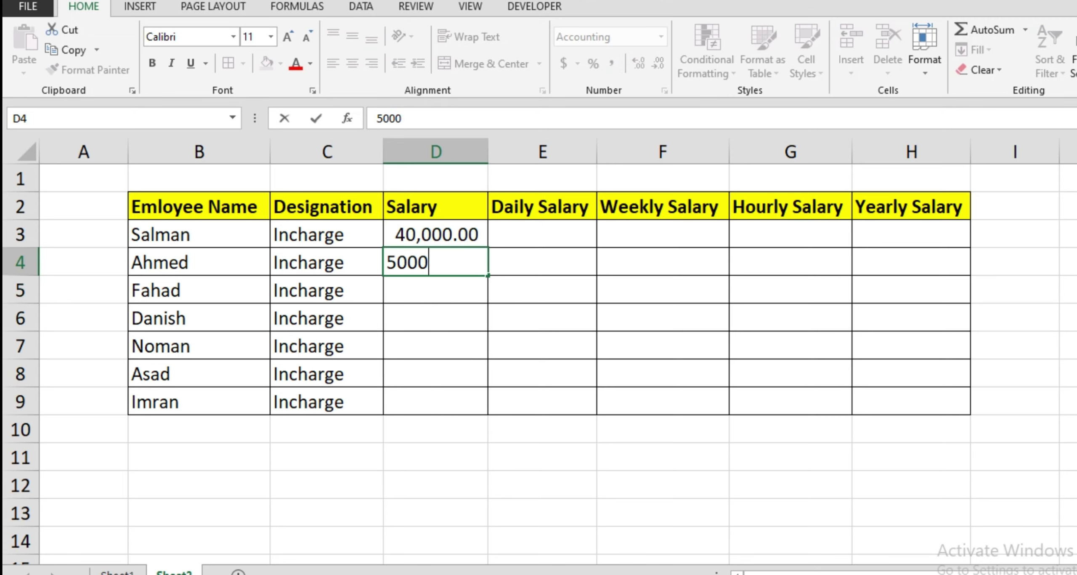
{"action": "type", "text": "0"}
{"action": "key", "text": "Return"}
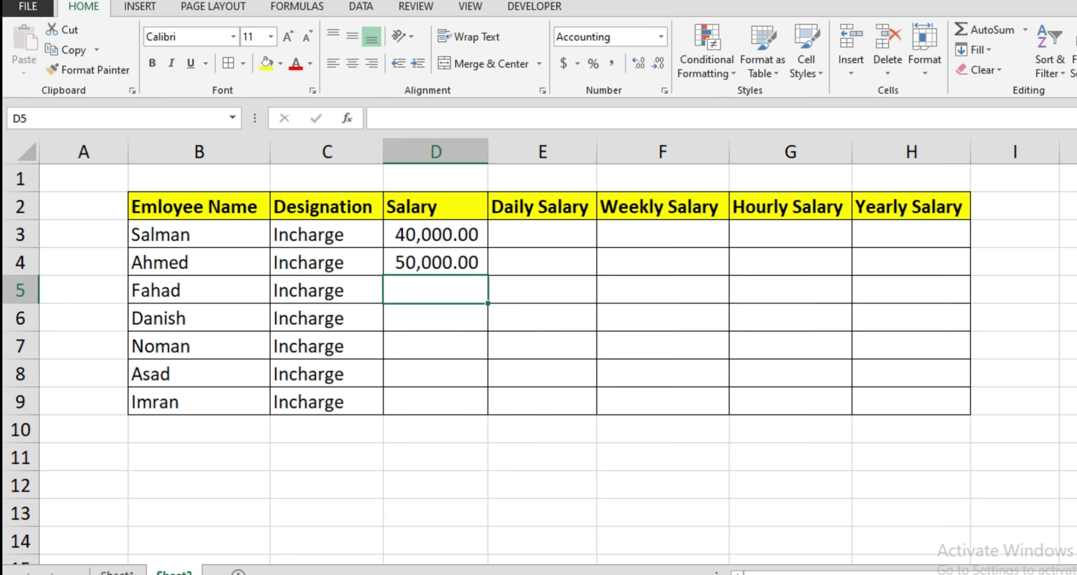
{"action": "type", "text": "650000"}
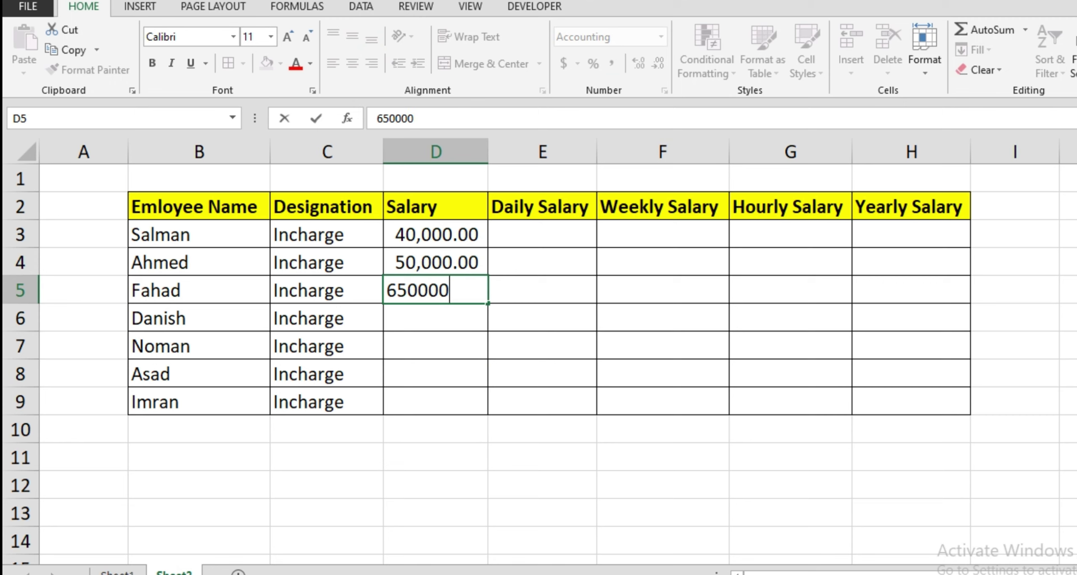
{"action": "key", "text": "BackSpace"}
{"action": "key", "text": "Return"}
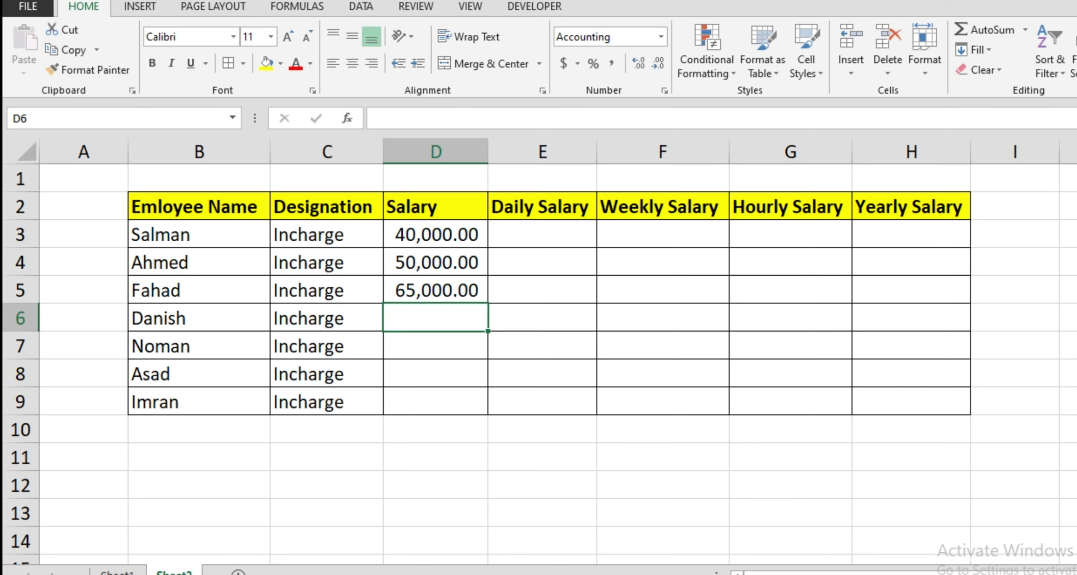
{"action": "type", "text": "35000"}
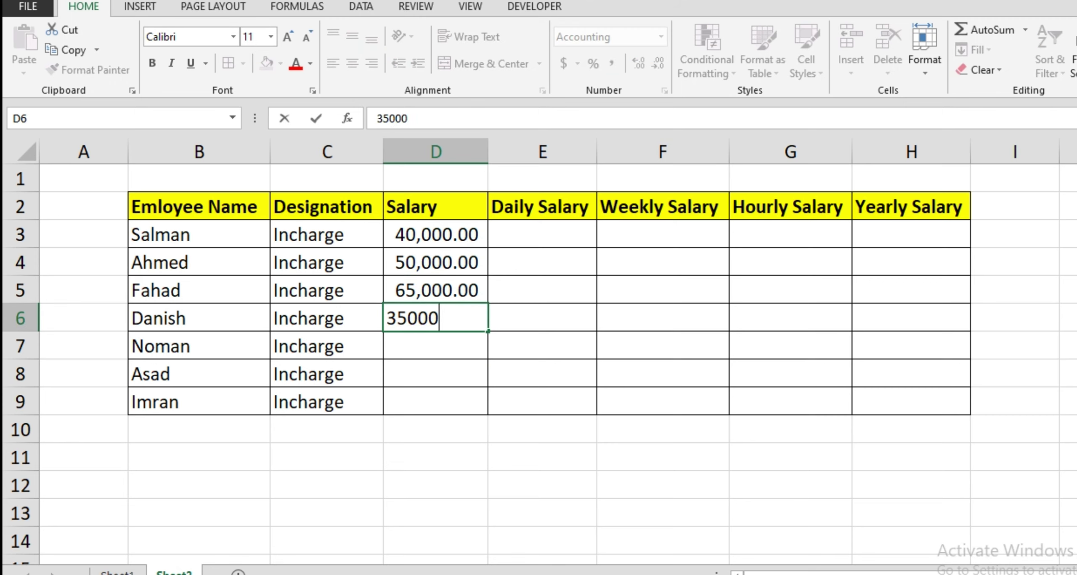
{"action": "type", "text": "0"}
{"action": "key", "text": "BackSpace"}
{"action": "key", "text": "Return"}
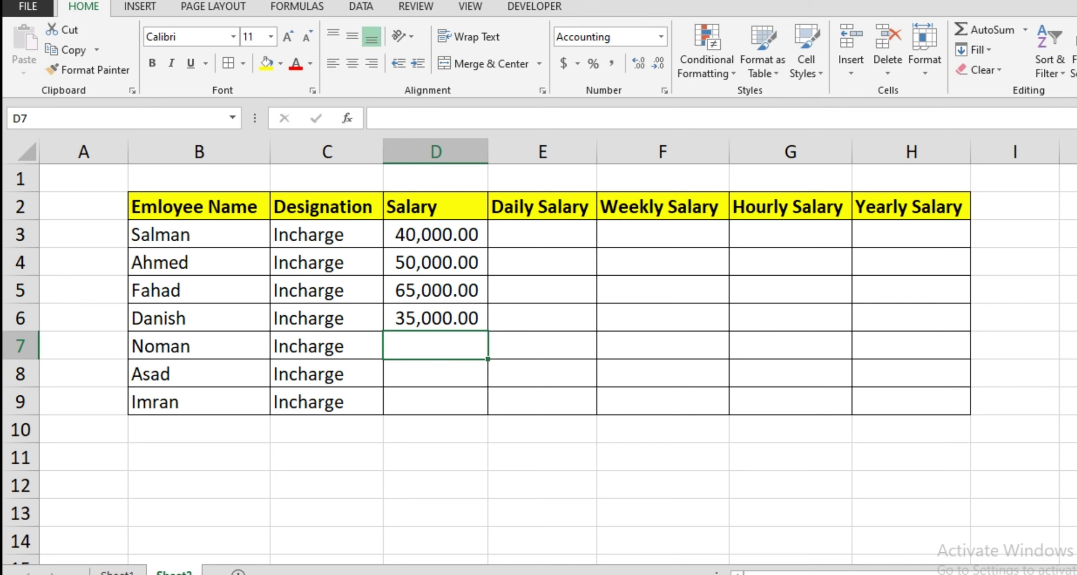
- Enter salaries 42,000, 28,000 and 30,000 in D7:D9, correcting the mistyped values
{"action": "type", "text": "420,000"}
{"action": "key", "text": "Return"}
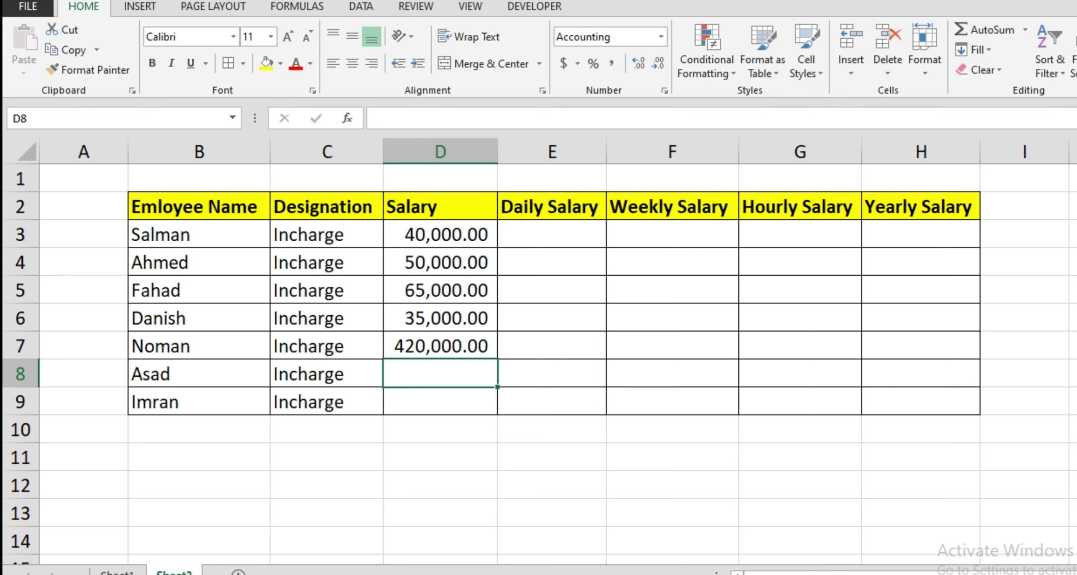
{"action": "left_click", "coordinate": [440, 345]}
{"action": "type", "text": "42"}
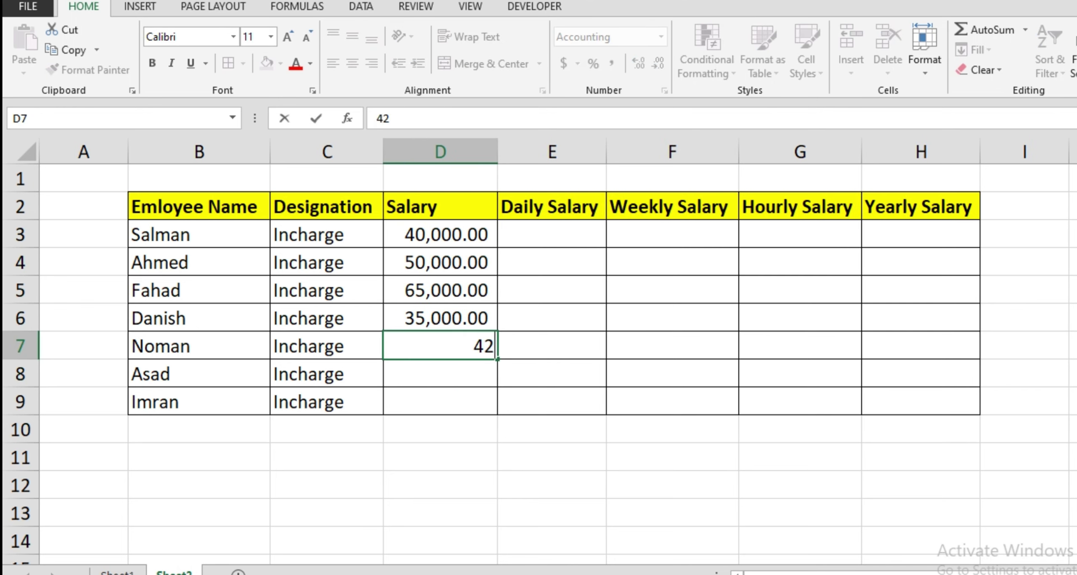
{"action": "type", "text": ",000"}
{"action": "key", "text": "Return"}
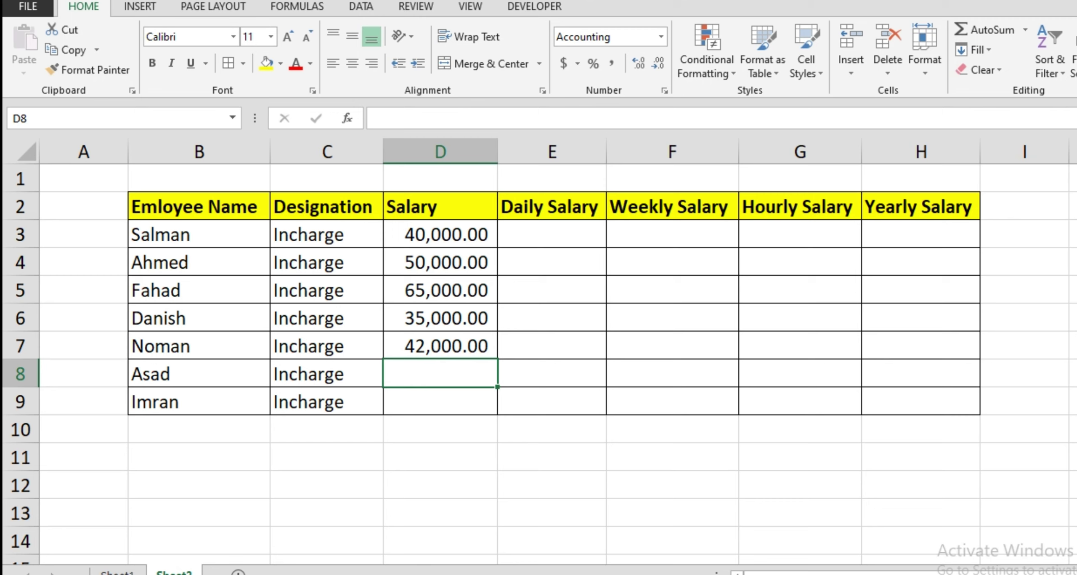
{"action": "type", "text": "28000"}
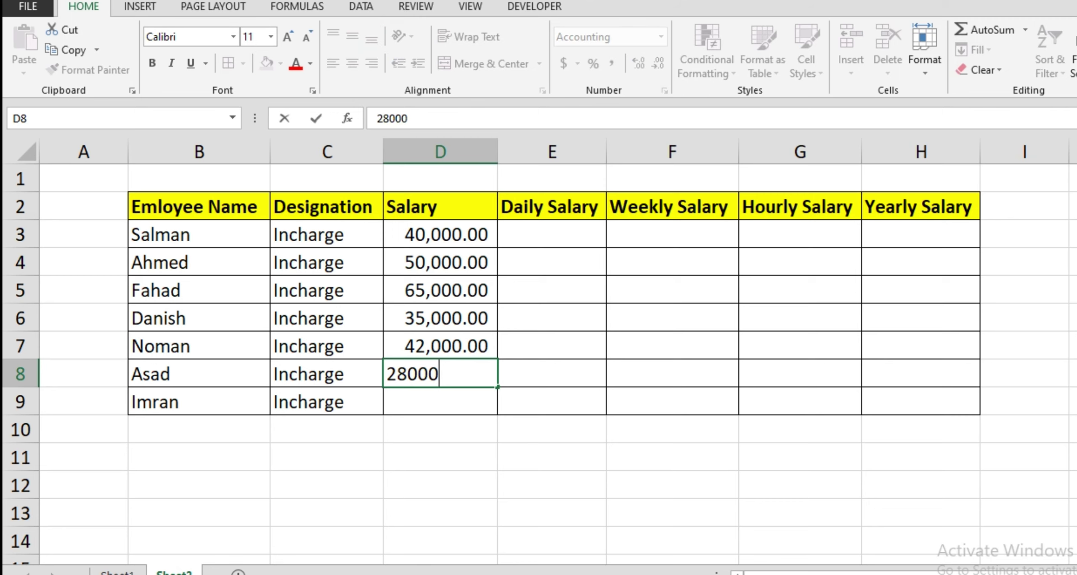
{"action": "key", "text": "Return"}
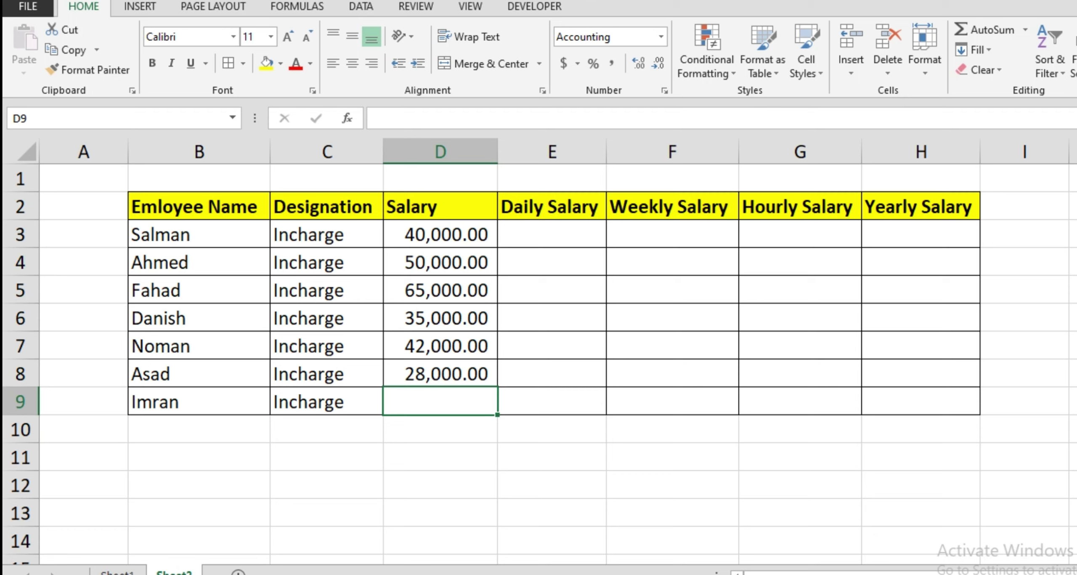
{"action": "type", "text": "300"}
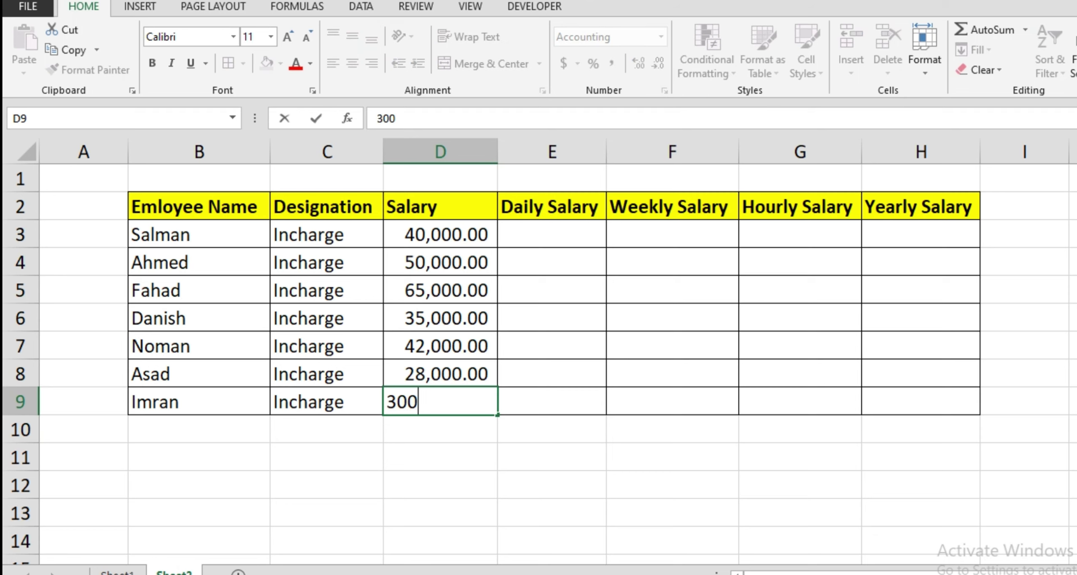
{"action": "type", "text": "000"}
{"action": "key", "text": "Return"}
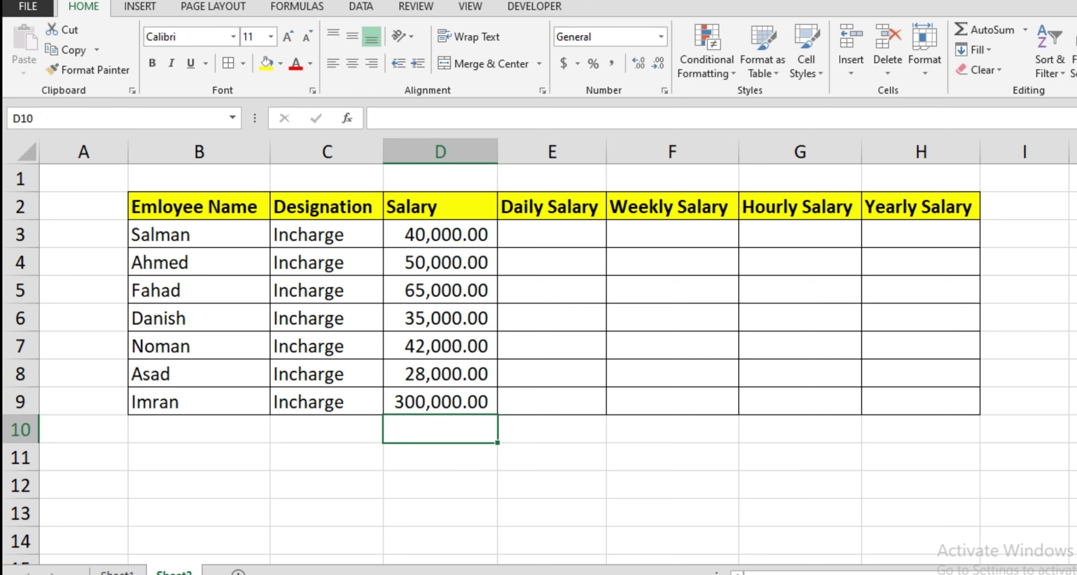
{"action": "key", "text": "Up"}
{"action": "type", "text": "30"}
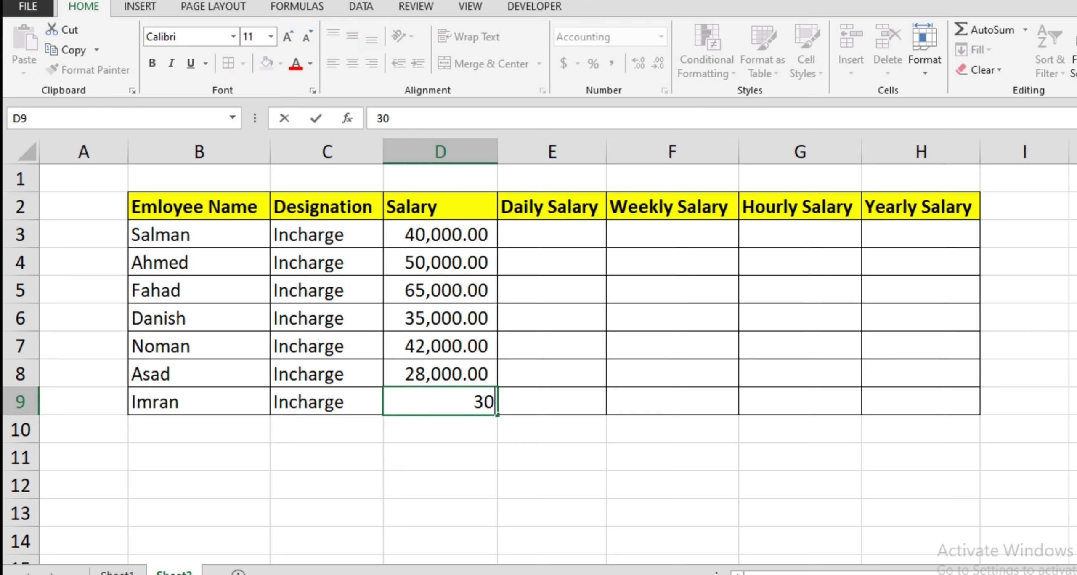
{"action": "type", "text": "000"}
{"action": "key", "text": "Return"}
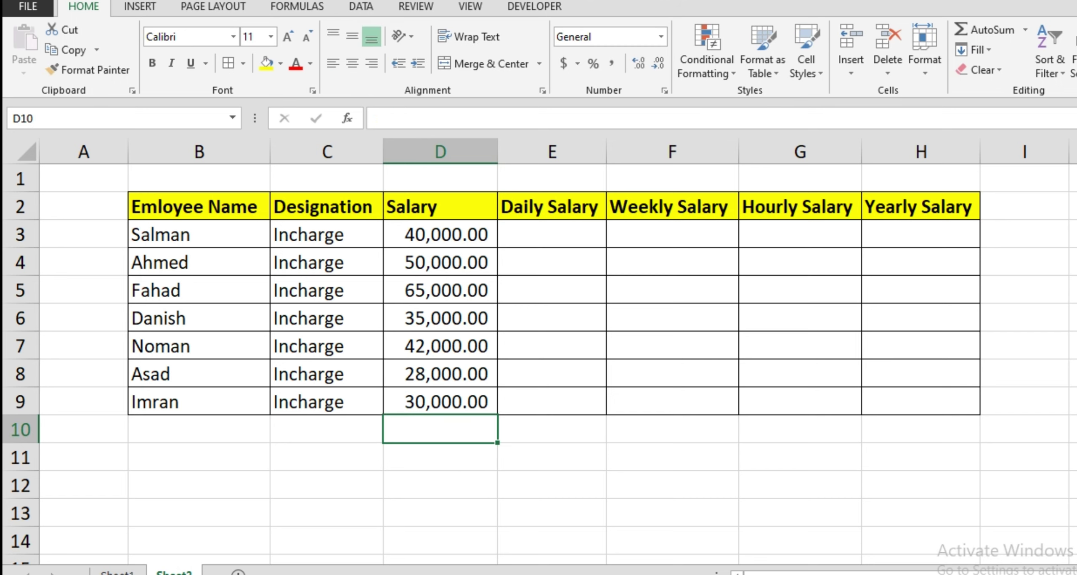
{"action": "left_click", "coordinate": [552, 234]}
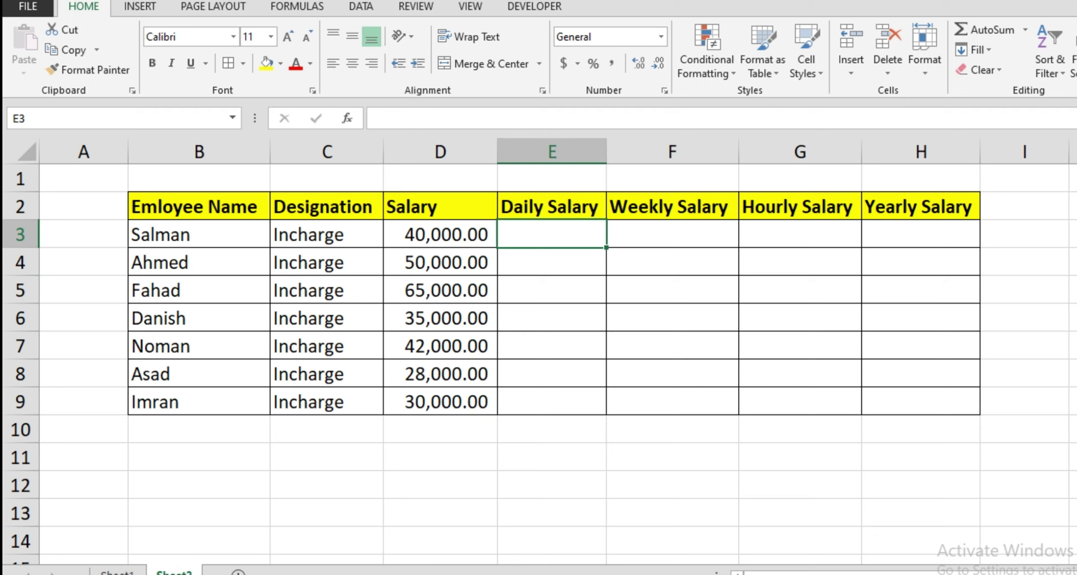
- Enter =D3/30 in E3 and fill it down to E9
{"action": "left_click_drag", "start_coordinate": [440, 234], "coordinate": [439, 400]}
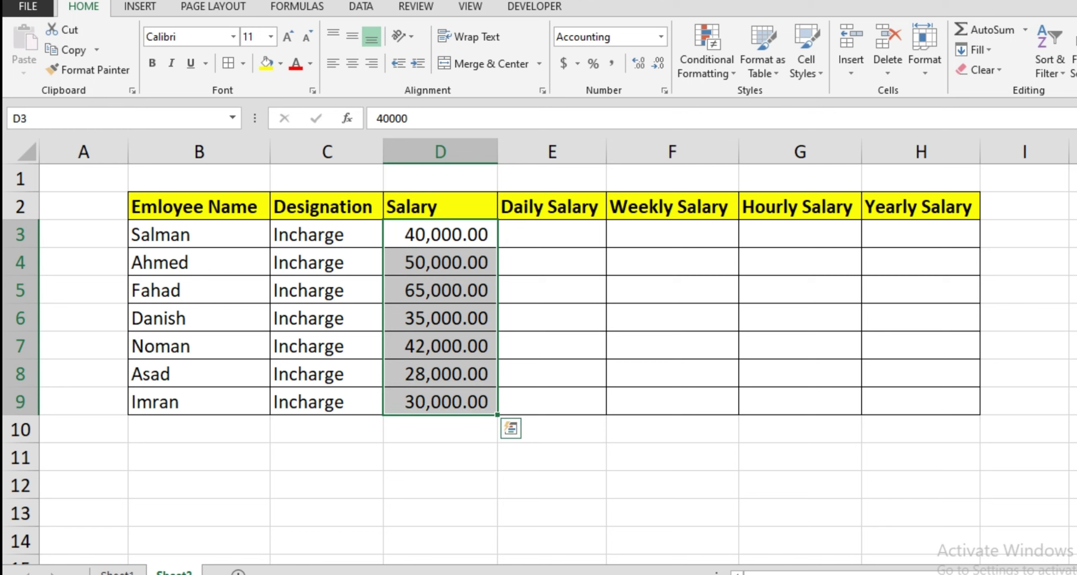
{"action": "left_click", "coordinate": [552, 234]}
{"action": "type", "text": "="}
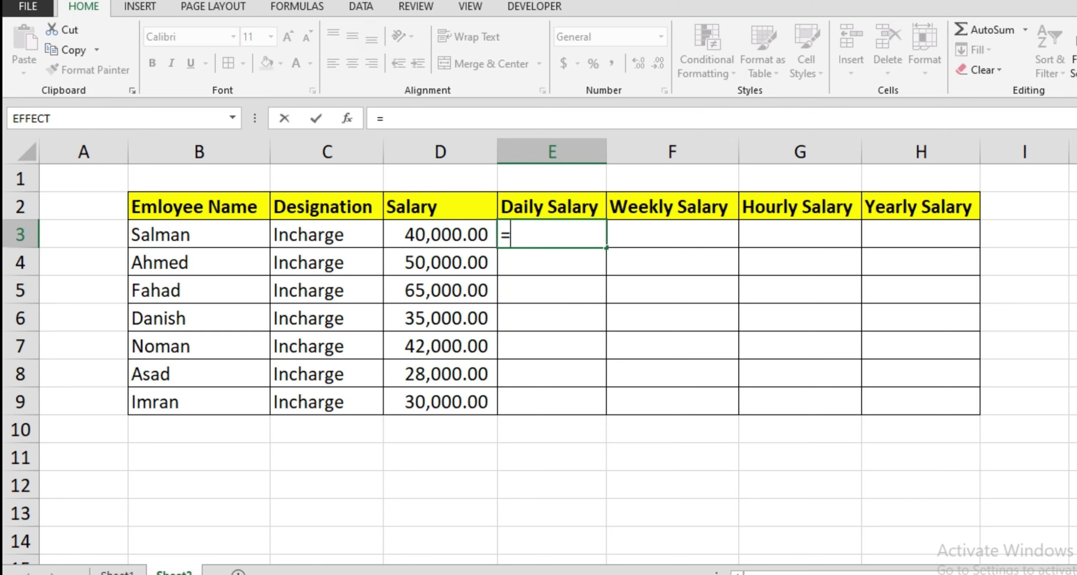
{"action": "left_click", "coordinate": [440, 234]}
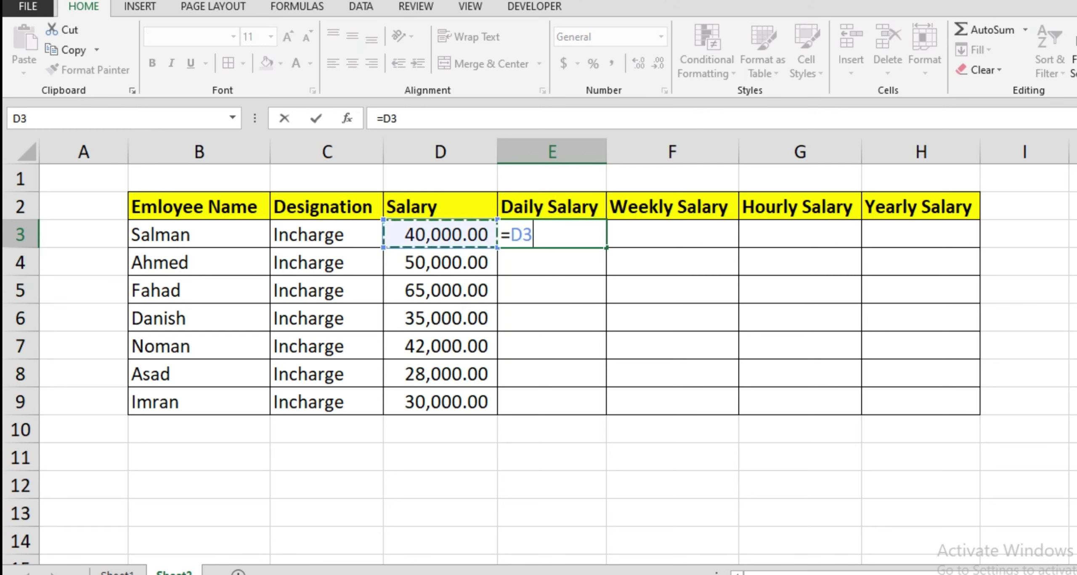
{"action": "type", "text": "/"}
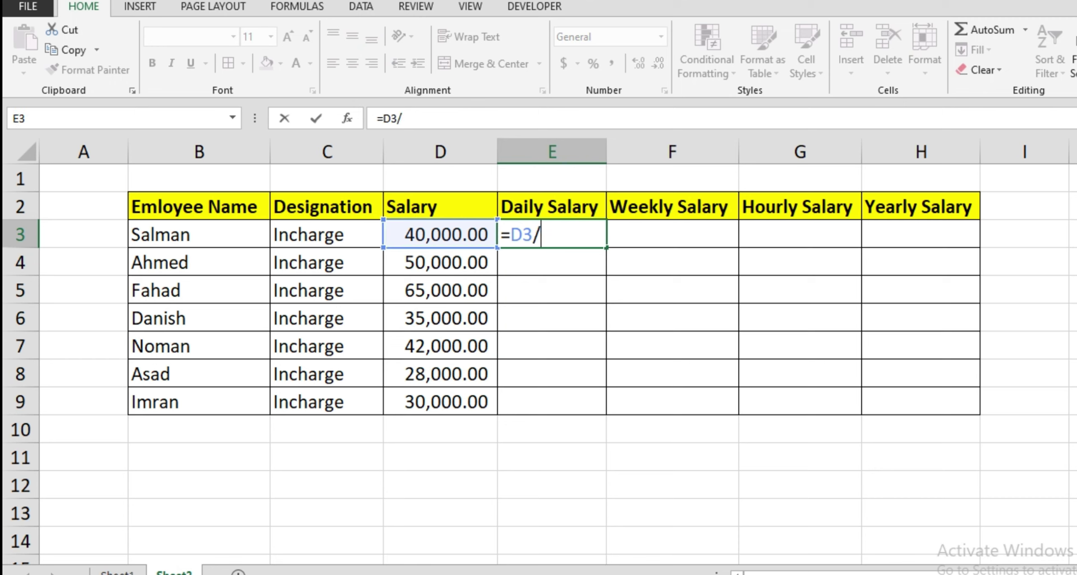
{"action": "type", "text": "30"}
{"action": "key", "text": "Return"}
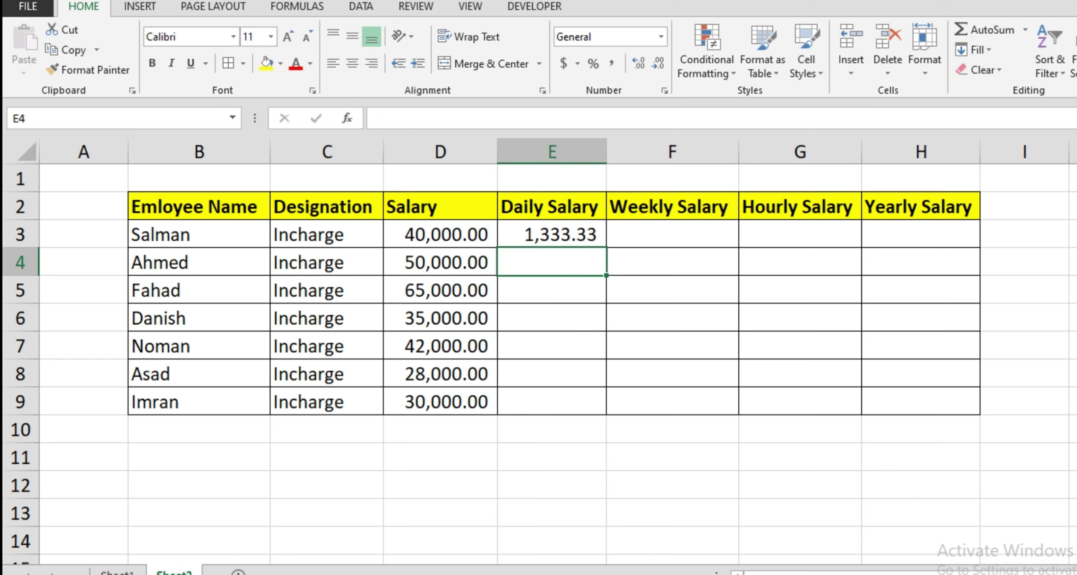
{"action": "left_click", "coordinate": [440, 234]}
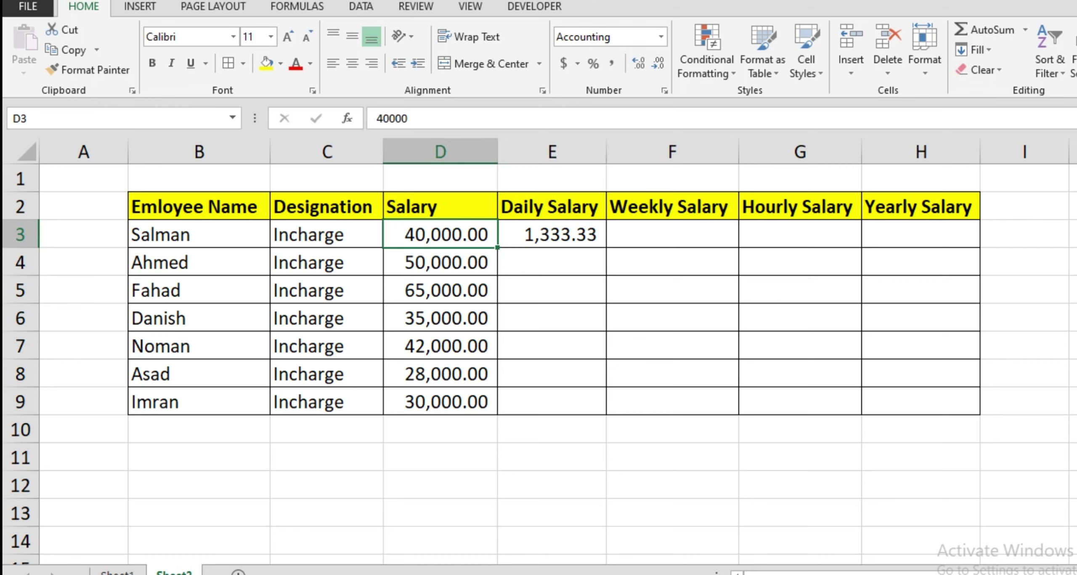
{"action": "left_click", "coordinate": [552, 234]}
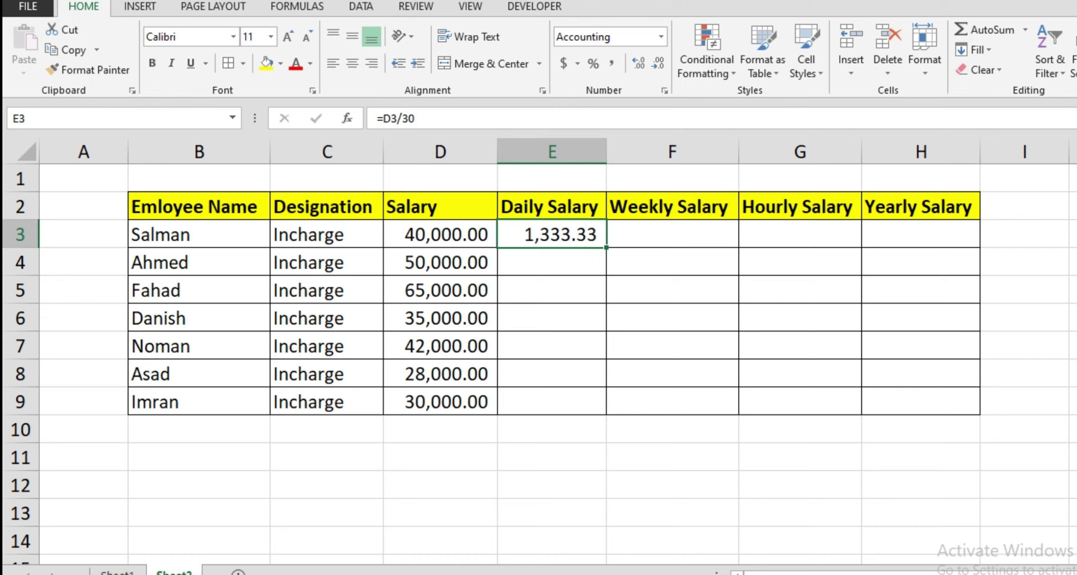
{"action": "left_click_drag", "start_coordinate": [606, 248], "coordinate": [606, 414]}
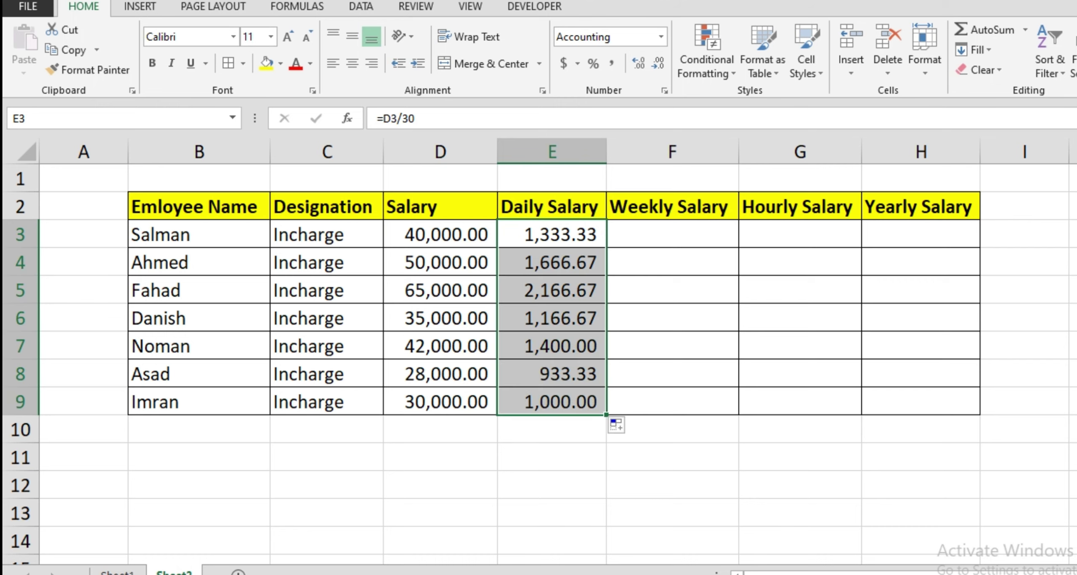
{"action": "key", "text": "Down"}
{"action": "key", "text": "Down"}
{"action": "key", "text": "Down"}
{"action": "key", "text": "Down"}
{"action": "key", "text": "Down"}
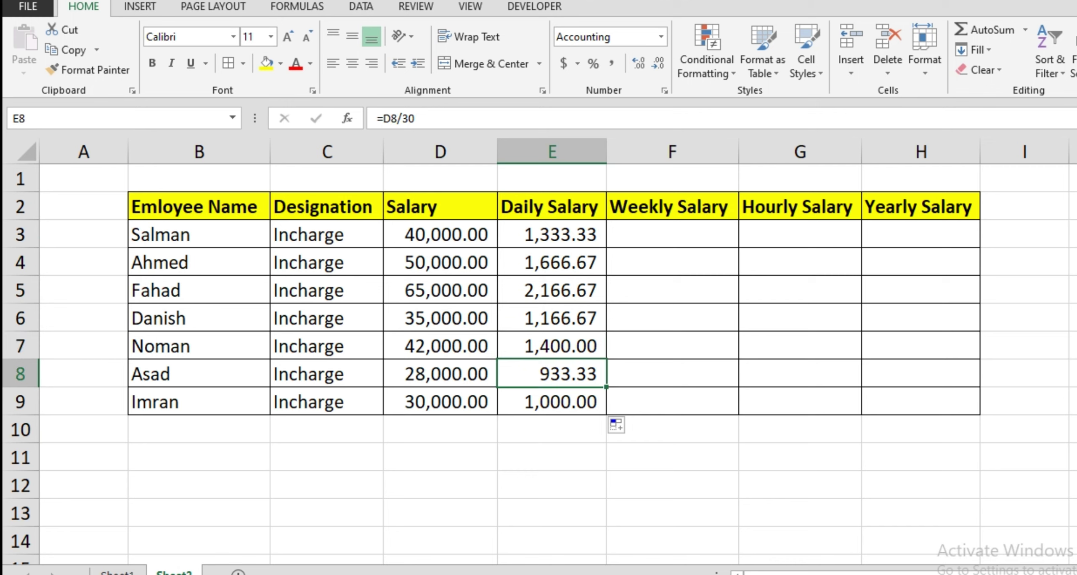
{"action": "key", "text": "Right"}
{"action": "key", "text": "Up"}
{"action": "key", "text": "Up"}
{"action": "key", "text": "Up"}
{"action": "key", "text": "Up"}
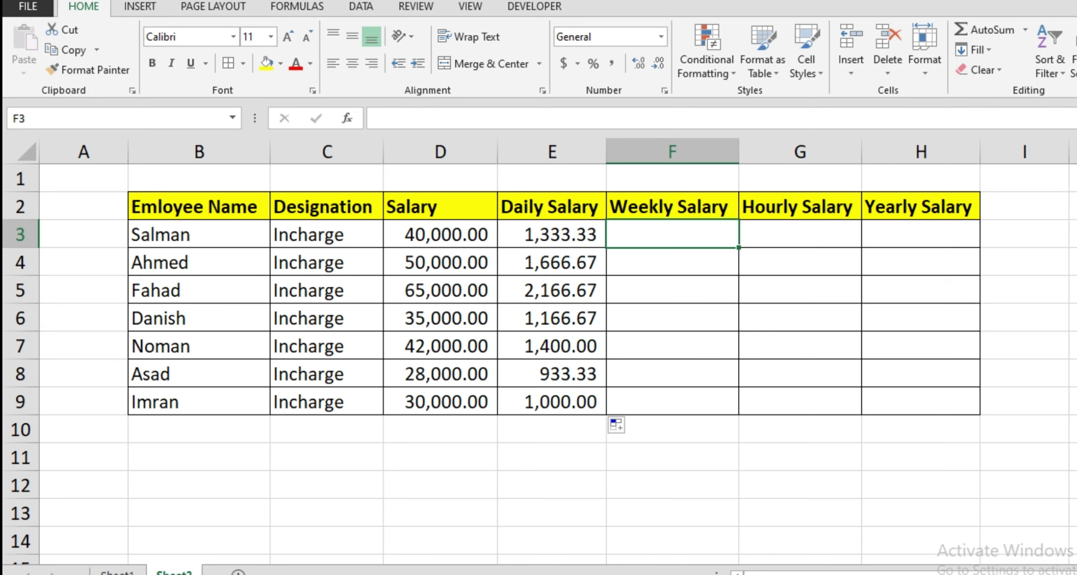
- Enter =D3/30*7 in F3 and fill it down to F9
{"action": "type", "text": "="}
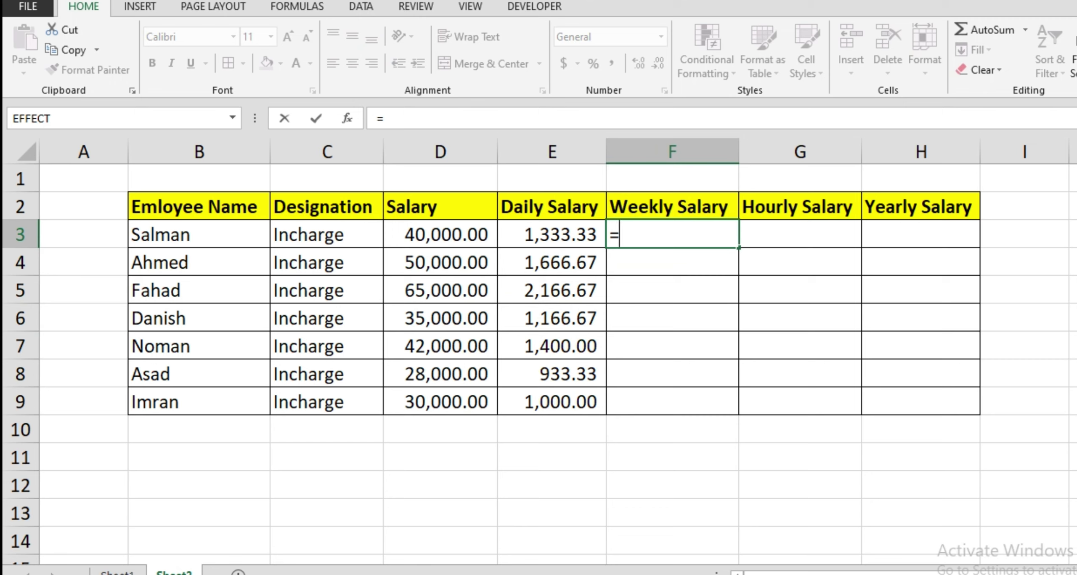
{"action": "left_click", "coordinate": [440, 234]}
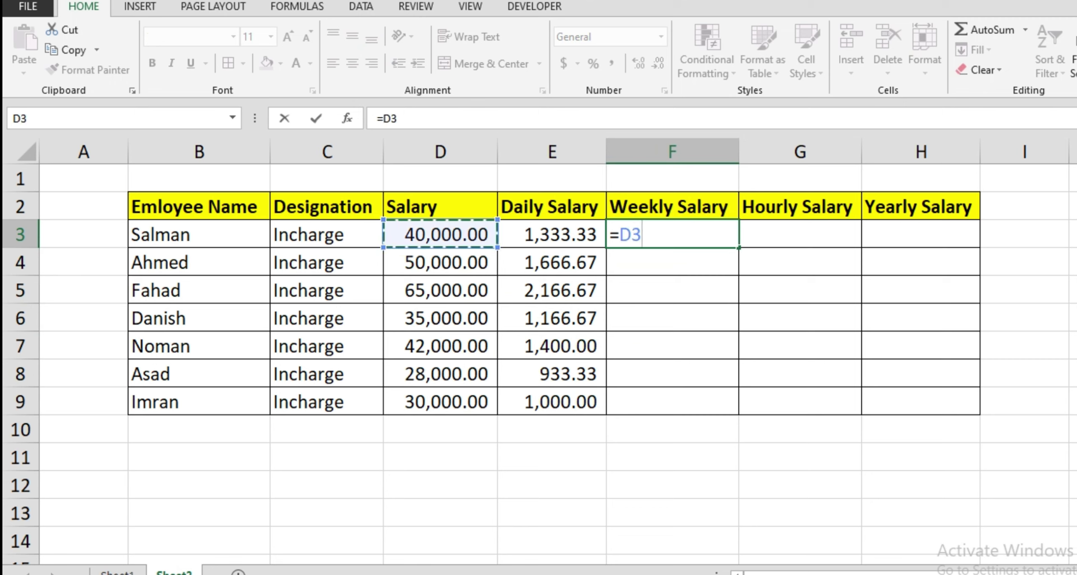
{"action": "type", "text": "/30"}
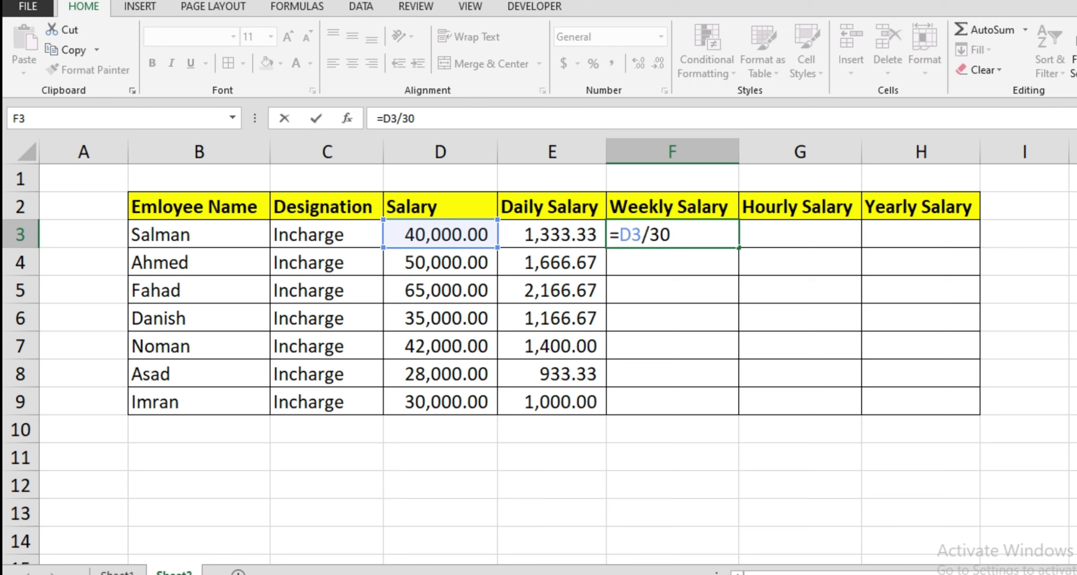
{"action": "type", "text": "*7"}
{"action": "key", "text": "Return"}
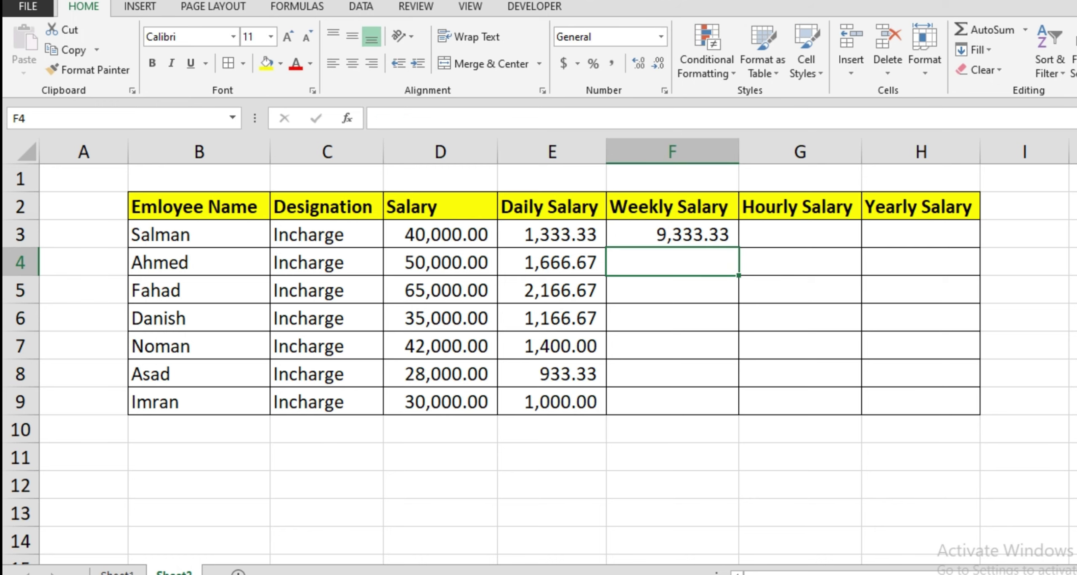
{"action": "left_click", "coordinate": [551, 234]}
{"action": "left_click", "coordinate": [440, 234]}
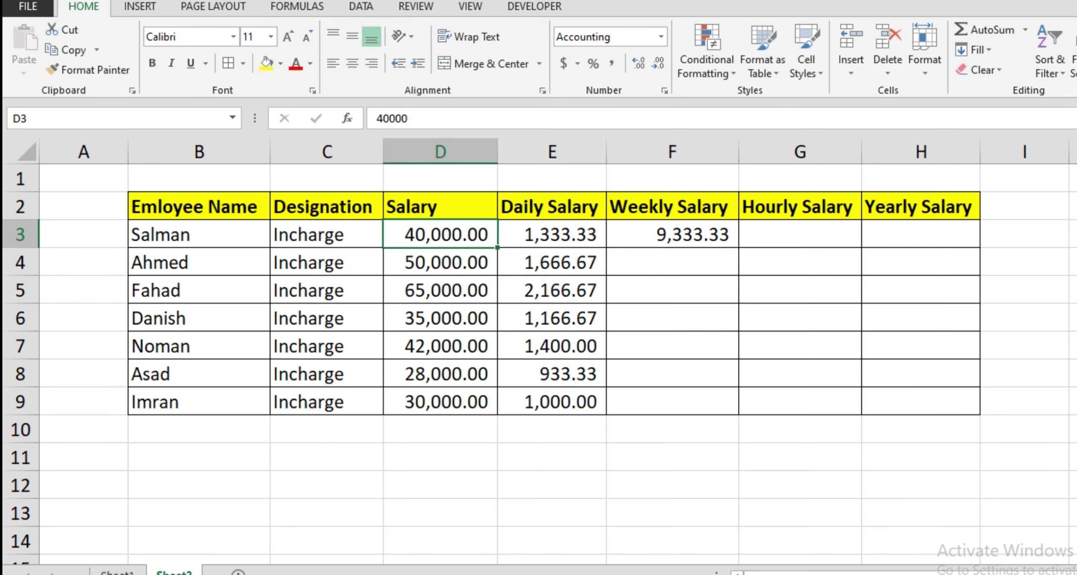
{"action": "left_click", "coordinate": [551, 234]}
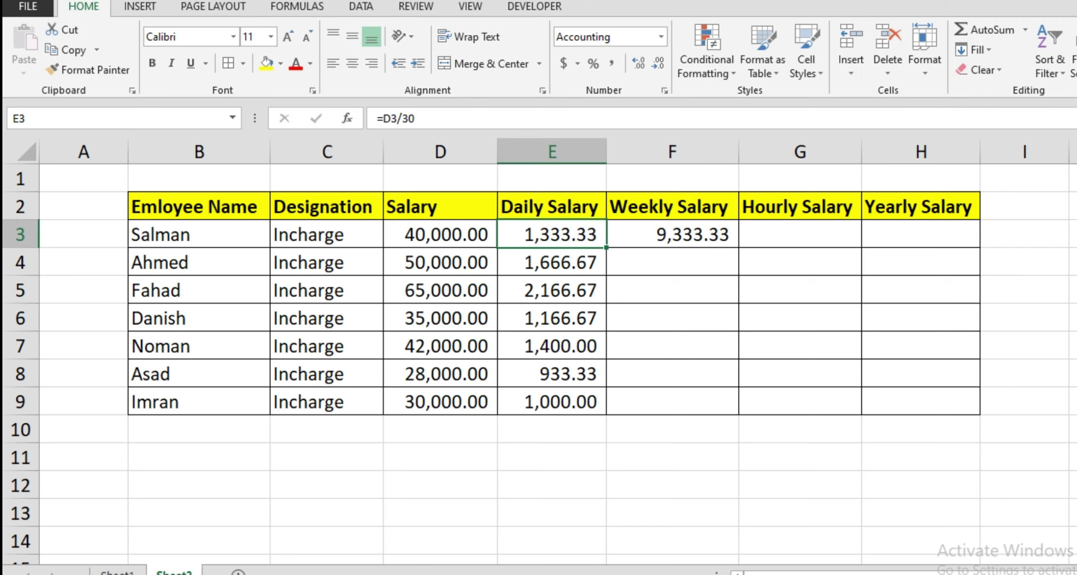
{"action": "left_click", "coordinate": [672, 234]}
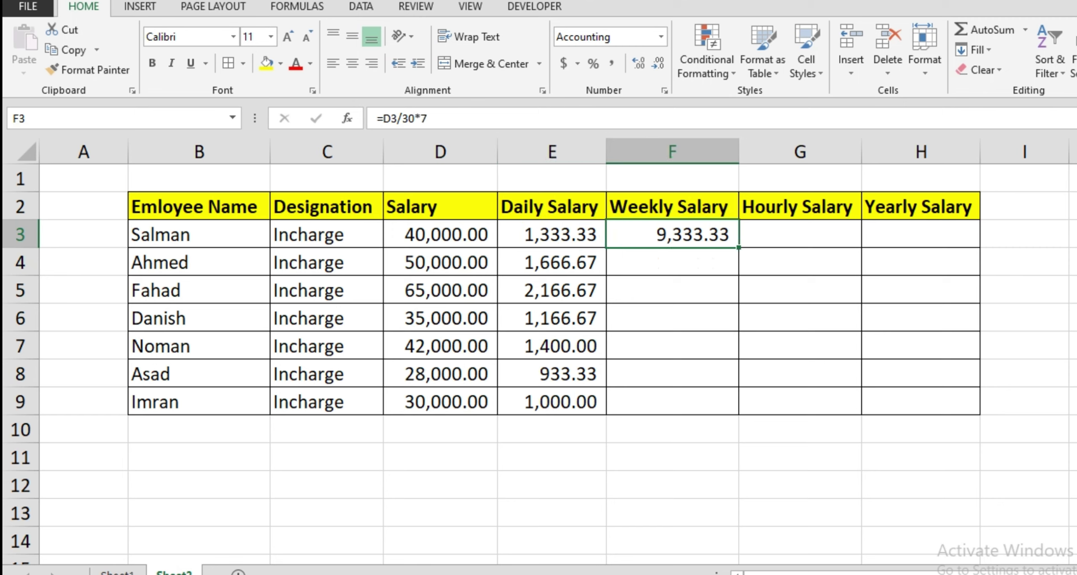
{"action": "left_click_drag", "start_coordinate": [739, 247], "coordinate": [739, 414]}
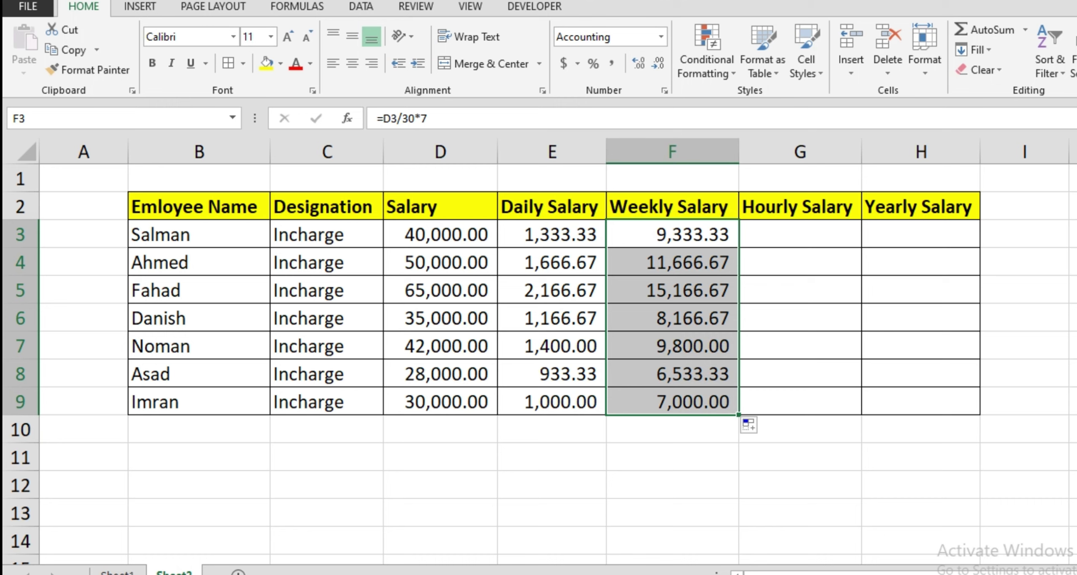
{"action": "left_click", "coordinate": [799, 234]}
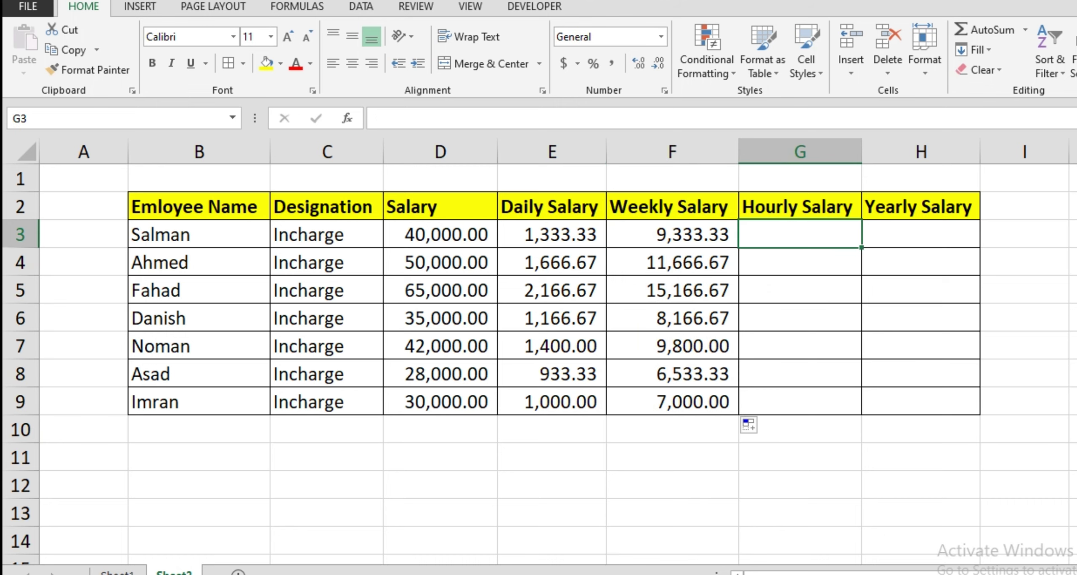
- Enter =D3/30/24 in G3 and fill it down to G9
{"action": "type", "text": "="}
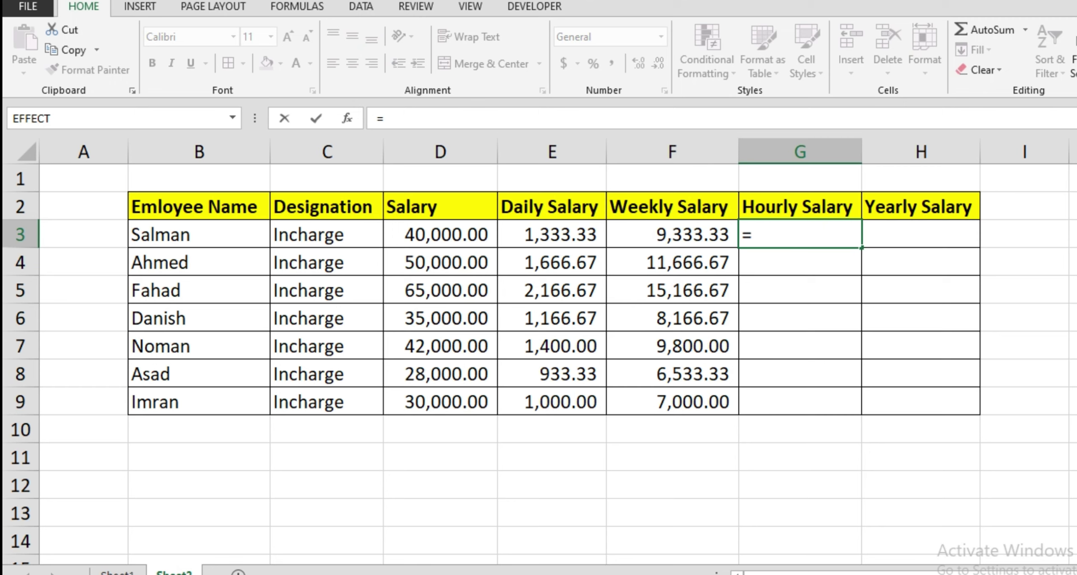
{"action": "left_click", "coordinate": [440, 234]}
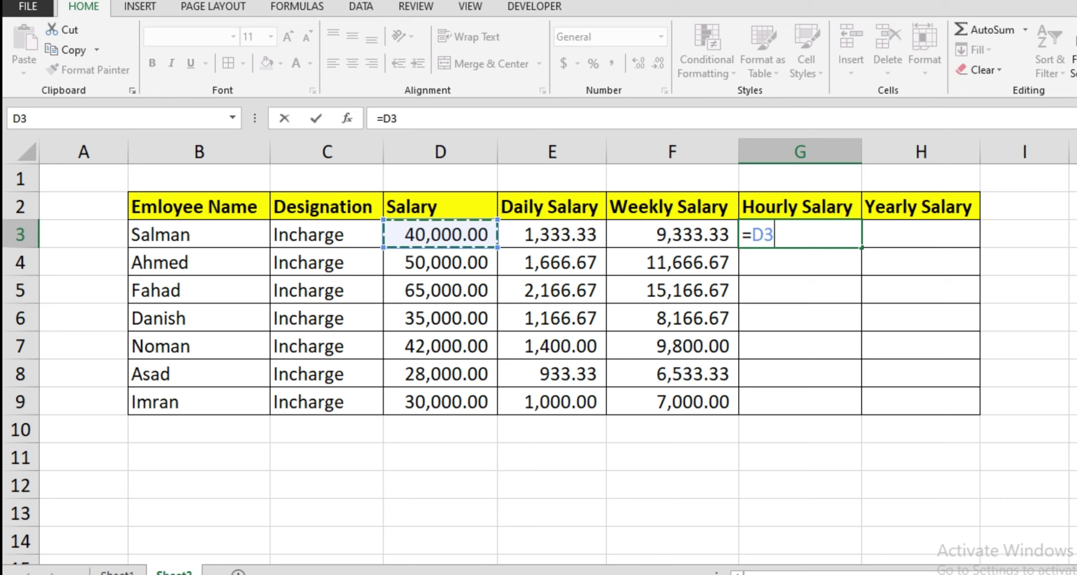
{"action": "type", "text": "/30"}
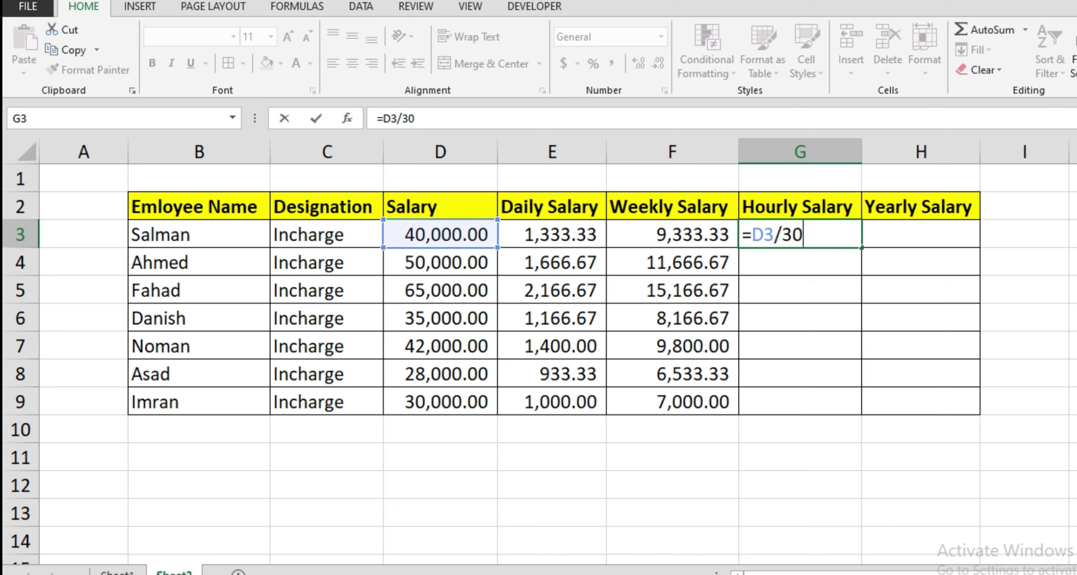
{"action": "type", "text": "/24"}
{"action": "key", "text": "Return"}
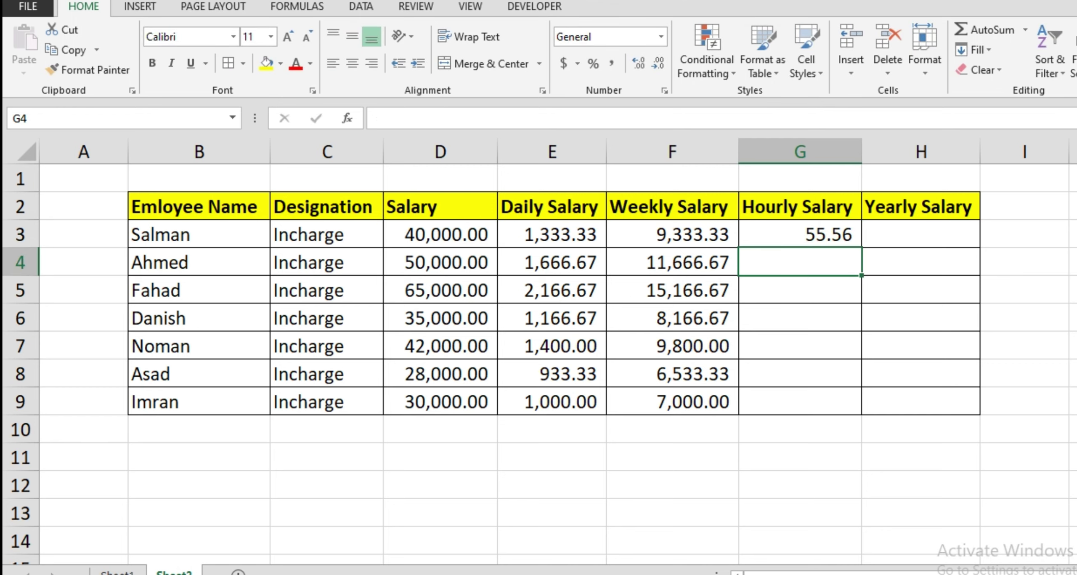
{"action": "left_click", "coordinate": [800, 234]}
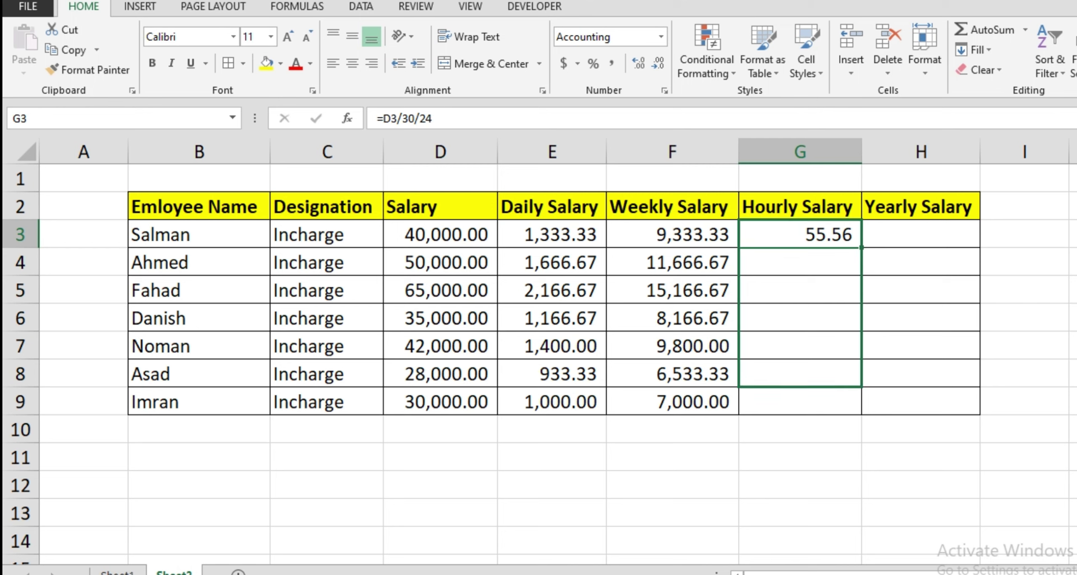
{"action": "left_click_drag", "start_coordinate": [861, 247], "coordinate": [861, 414]}
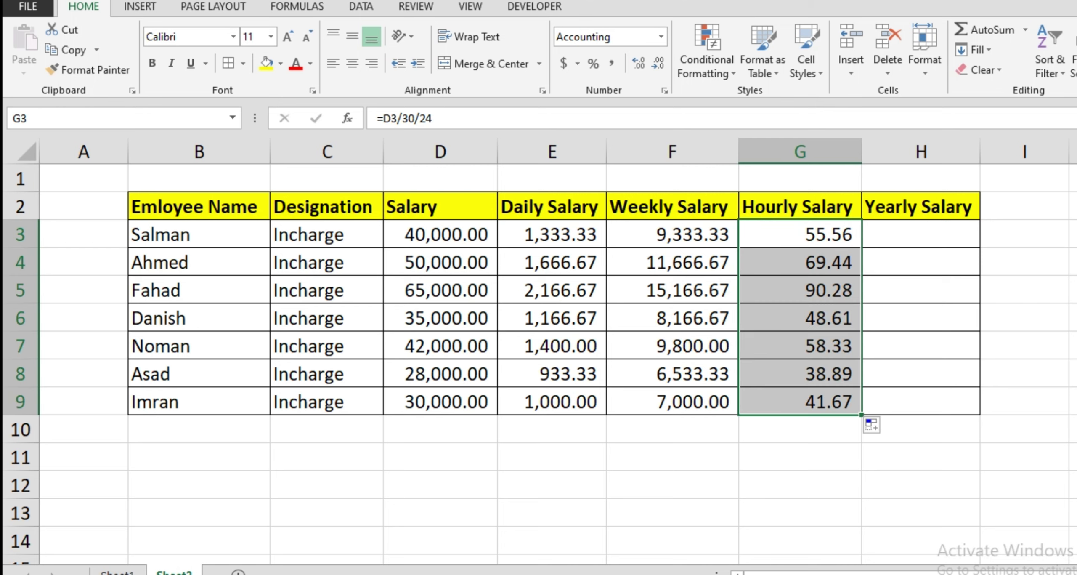
{"action": "left_click", "coordinate": [921, 234]}
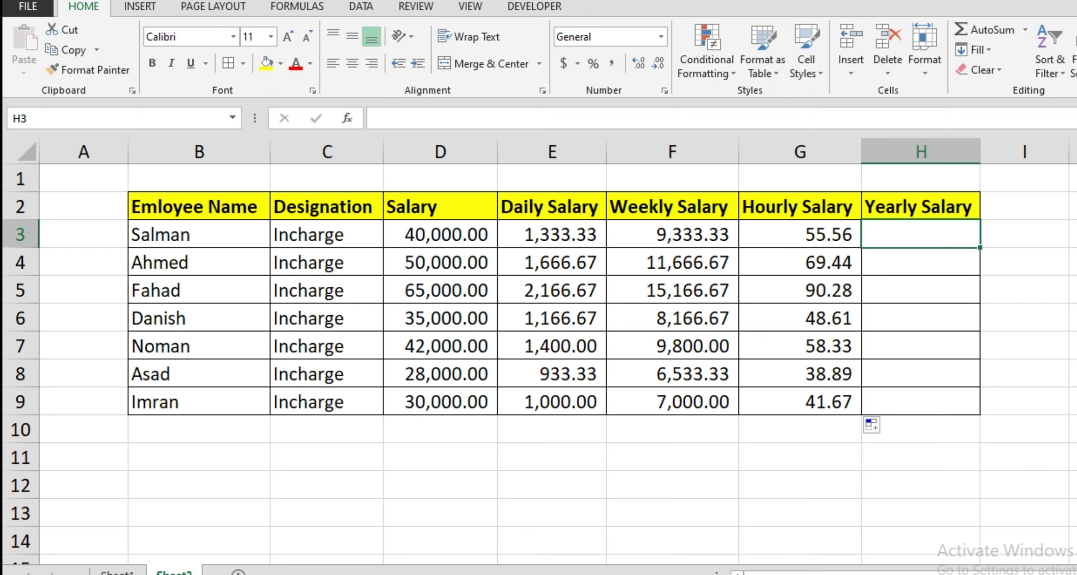
- Enter =D3*12 in H3 and fill it down to H9
{"action": "type", "text": "="}
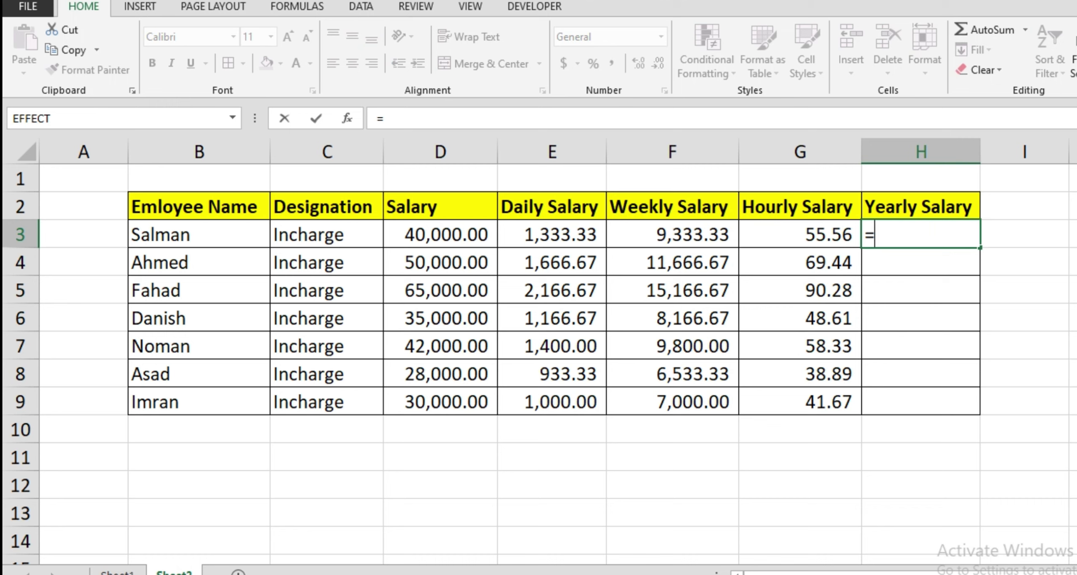
{"action": "left_click", "coordinate": [440, 234]}
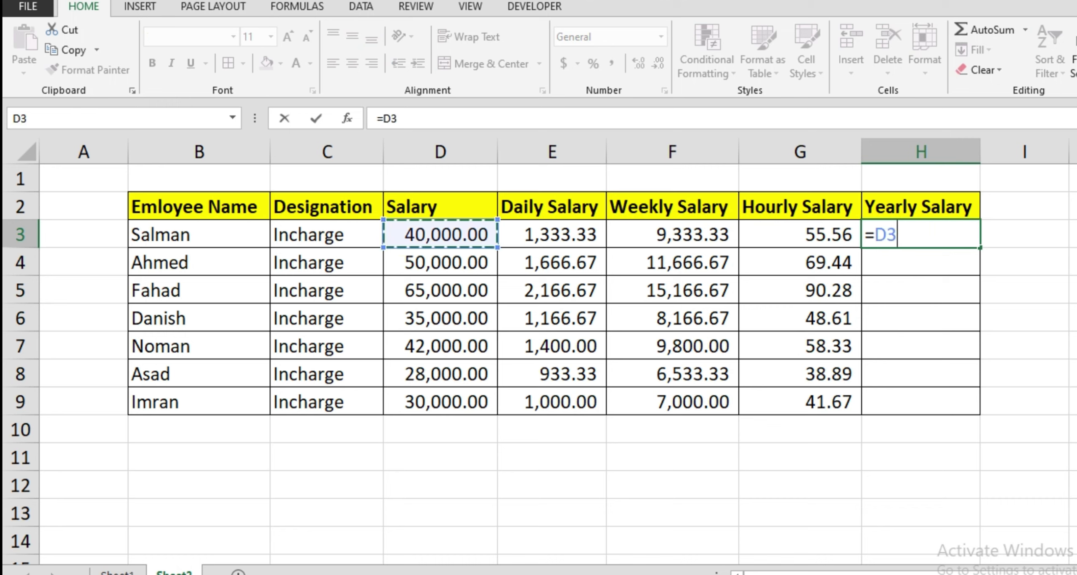
{"action": "type", "text": "*12"}
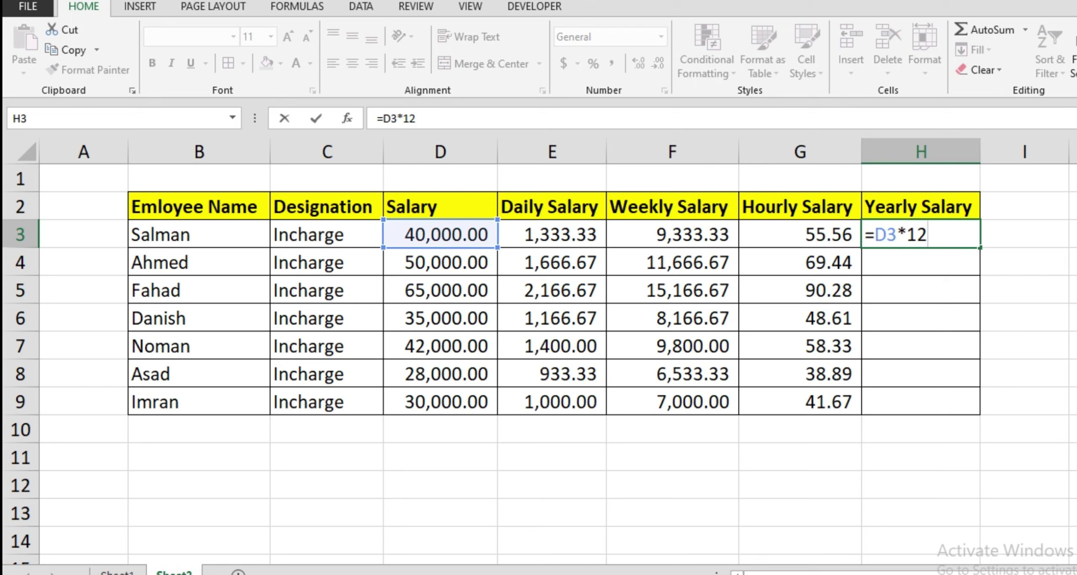
{"action": "key", "text": "Return"}
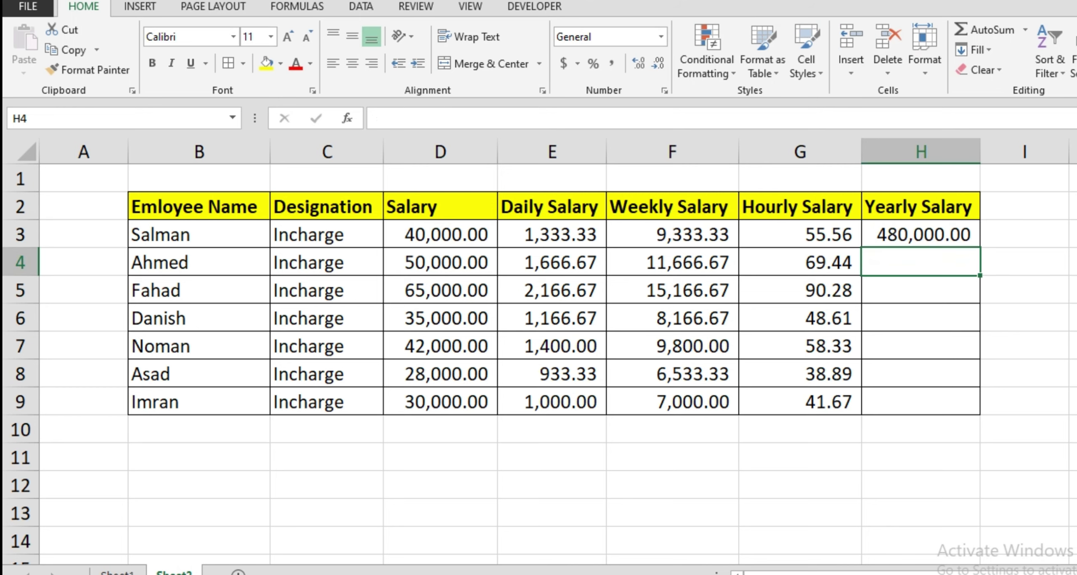
{"action": "left_click", "coordinate": [921, 234]}
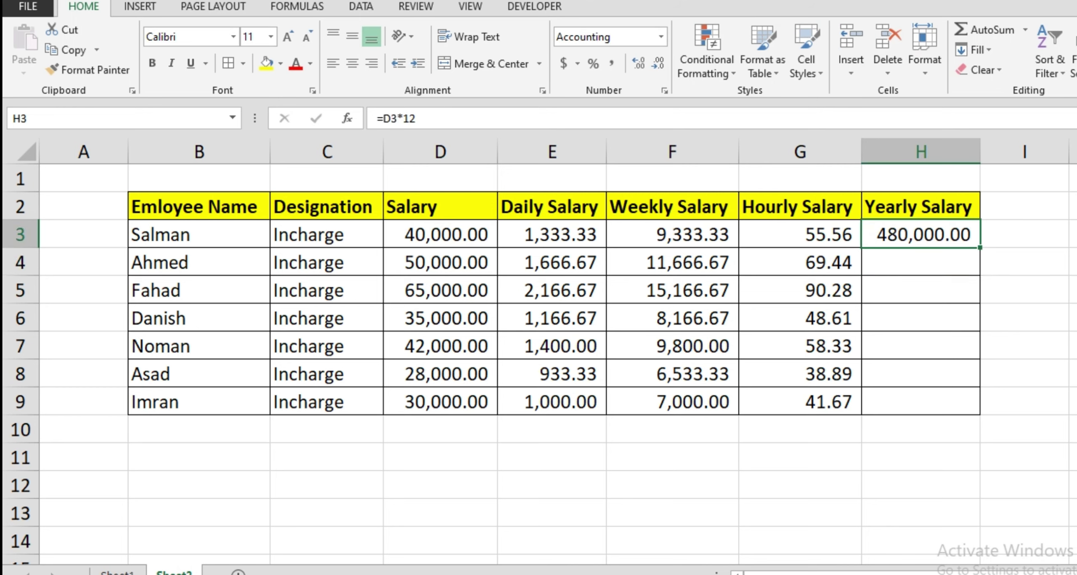
{"action": "key", "text": "Right"}
{"action": "key", "text": "Left"}
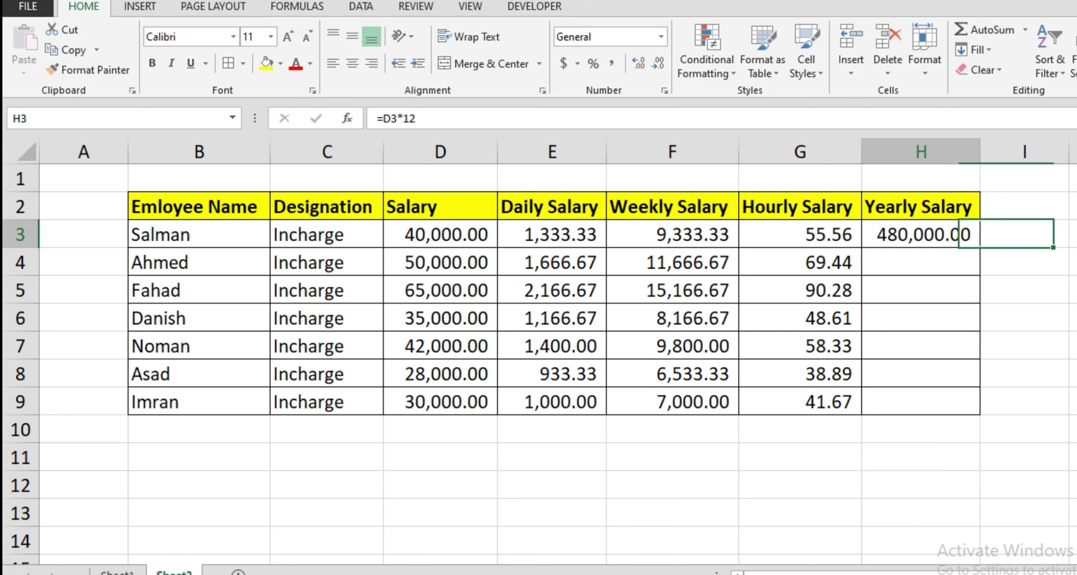
{"action": "left_click_drag", "start_coordinate": [980, 248], "coordinate": [980, 413]}
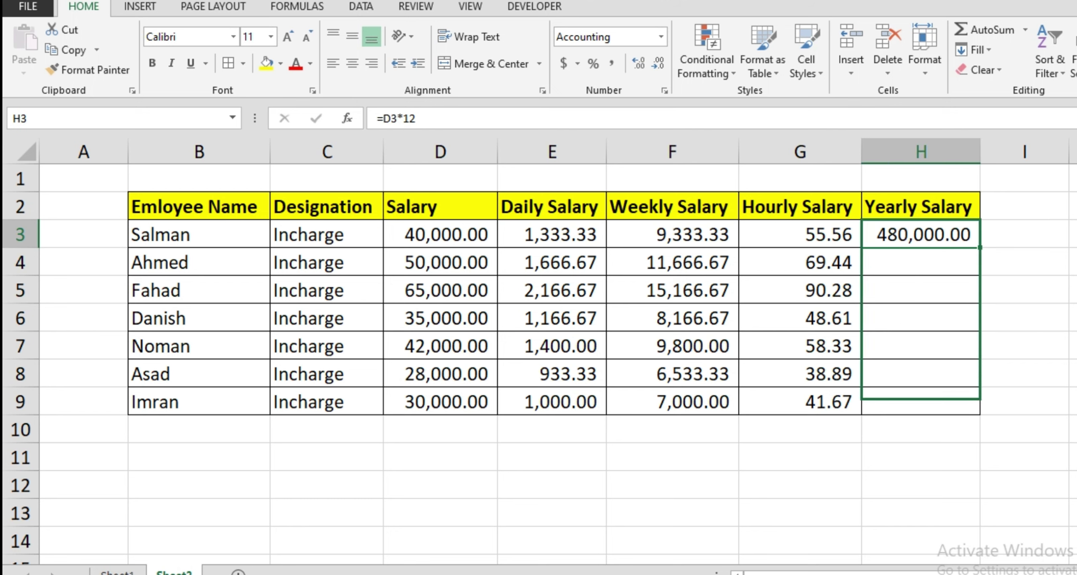